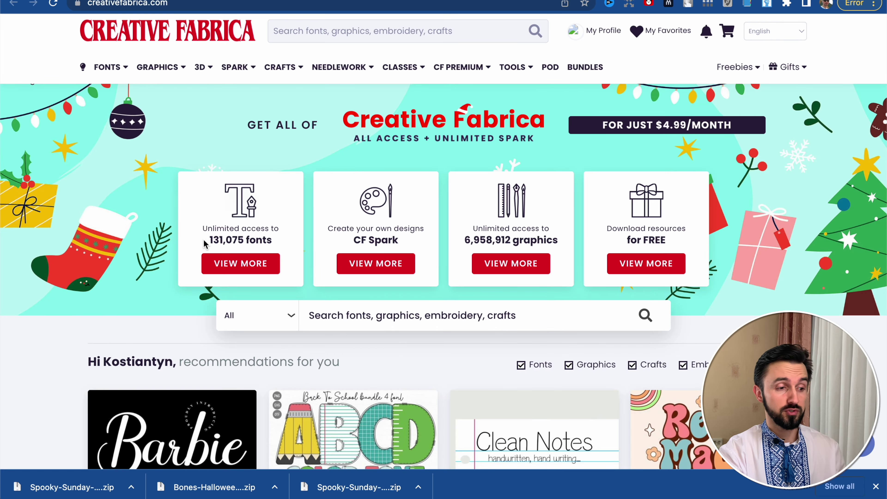
Scroll down through the Creative Fabrica recommendations, then back up toward the top.
scroll(203, 239, "down", 10)
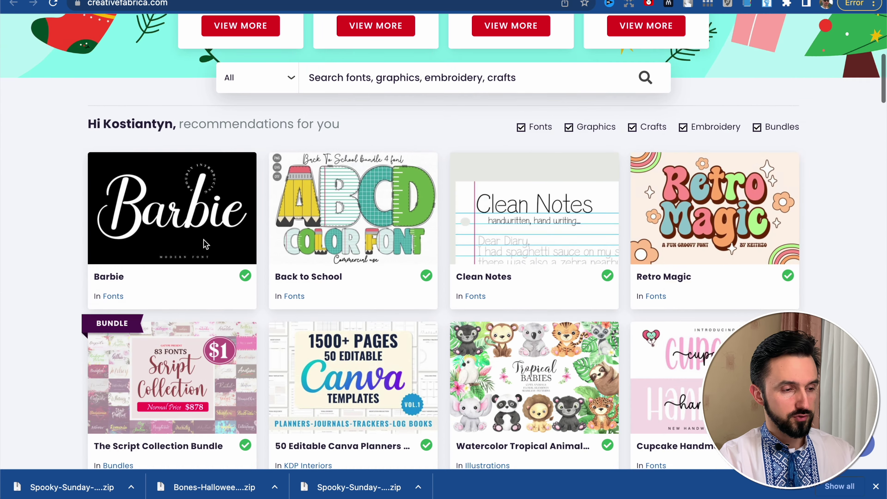
scroll(202, 239, "down", 10)
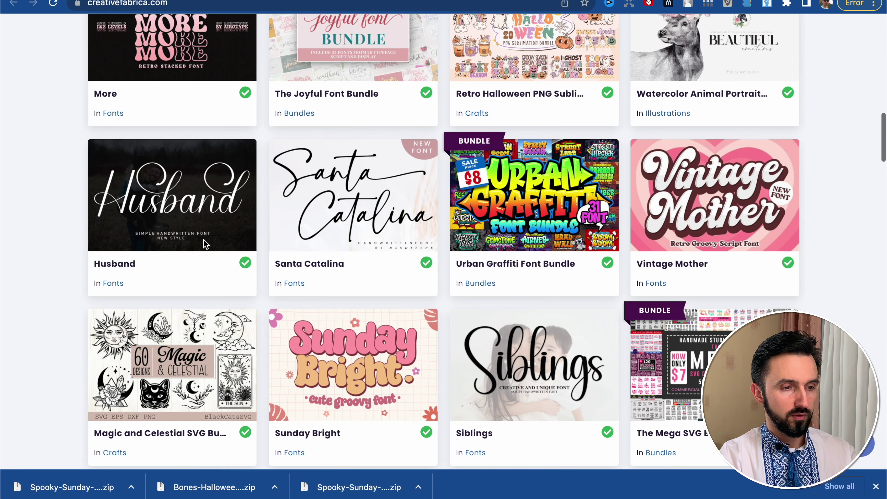
scroll(204, 240, "down", 15)
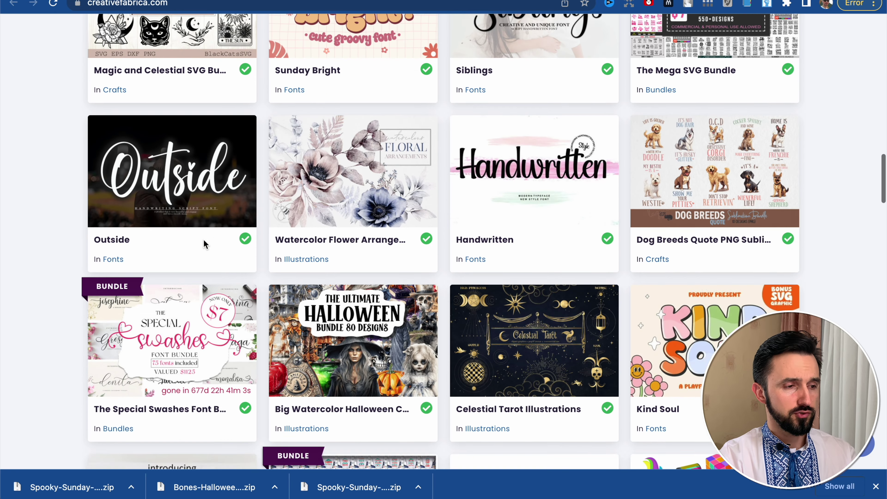
scroll(204, 243, "down", 18)
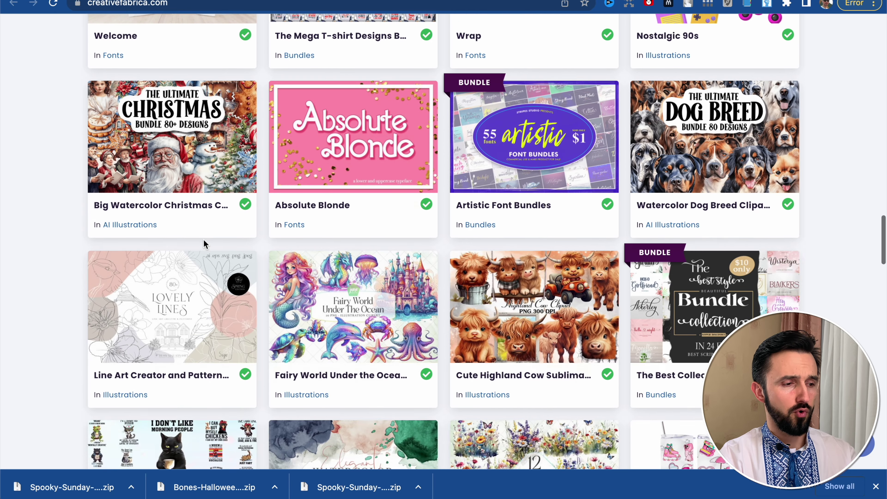
scroll(205, 243, "down", 12)
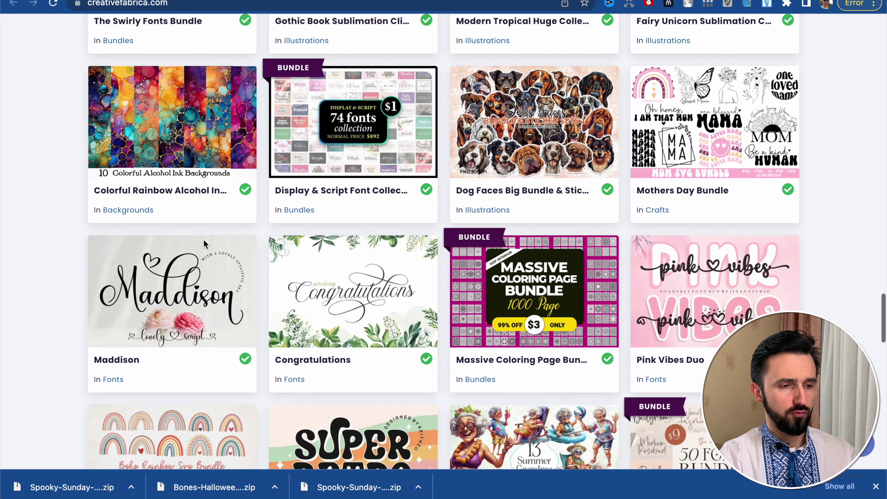
scroll(206, 242, "down", 5)
scroll(206, 242, "up", 20)
scroll(451, 333, "up", 5)
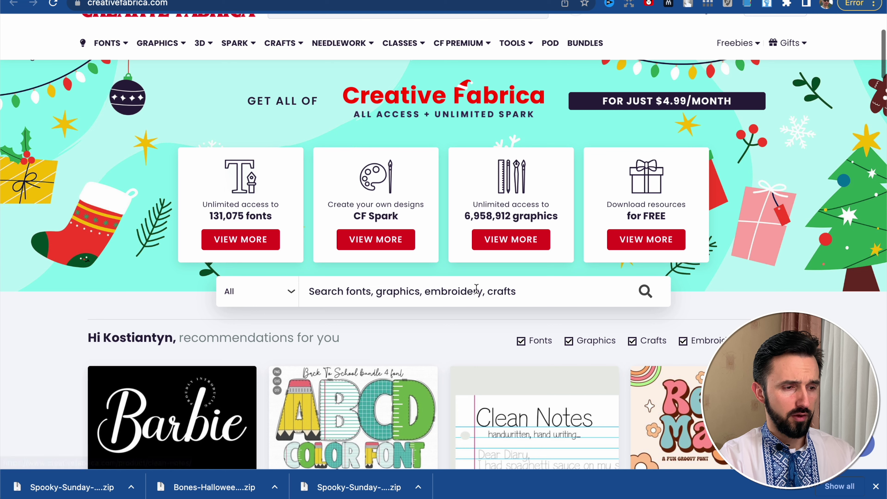
Search Creative Fabrica's Fonts category for 'unicron' and scroll the results.
left_click(287, 293)
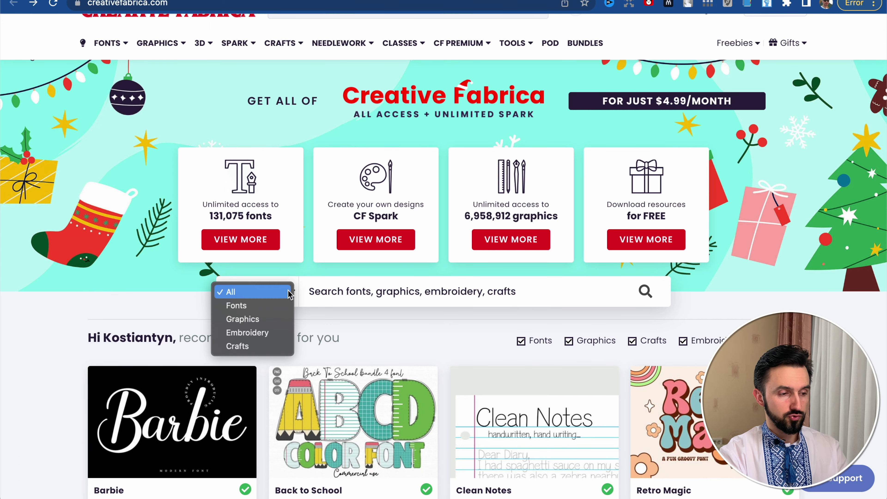
left_click(272, 306)
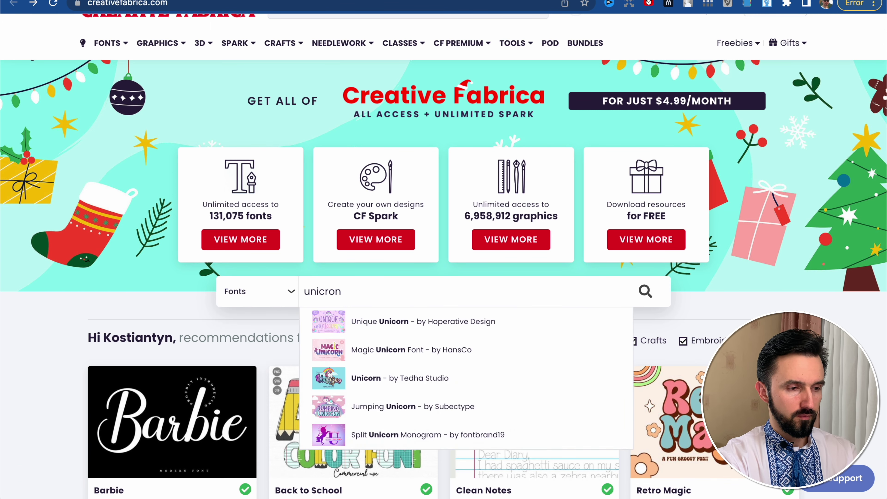
left_click(368, 292)
type("unicron")
key("Return")
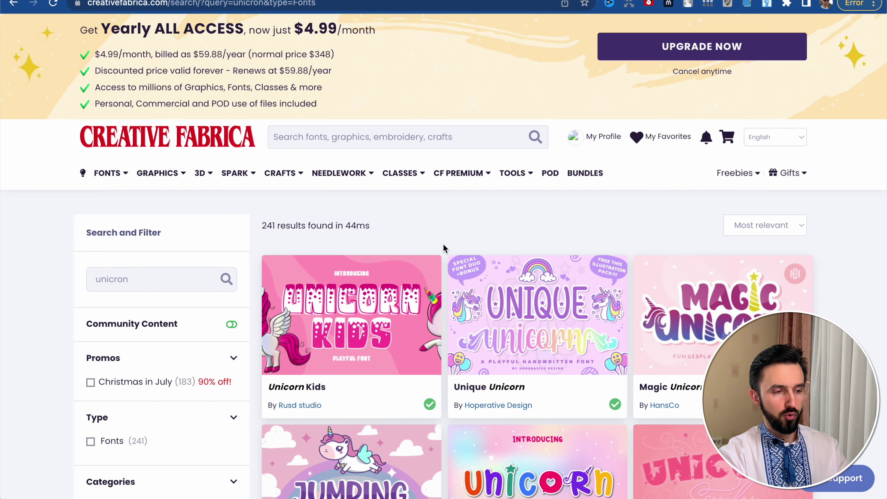
scroll(444, 245, "down", 15)
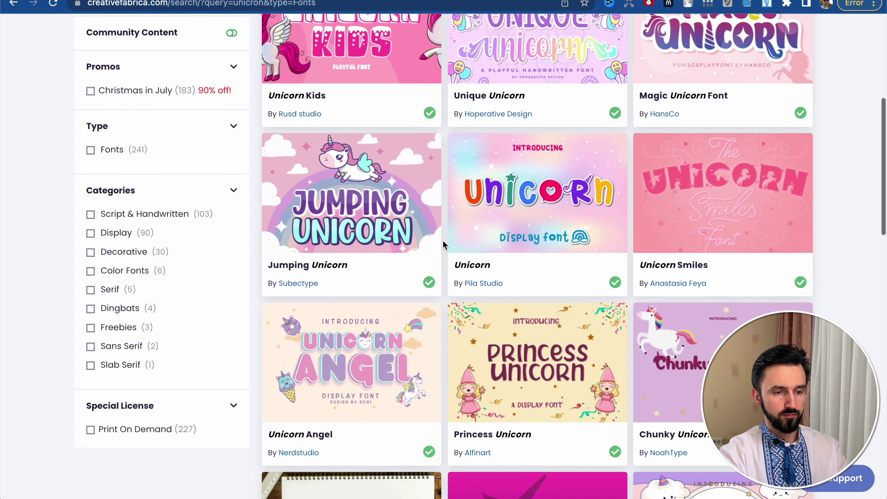
scroll(442, 239, "down", 19)
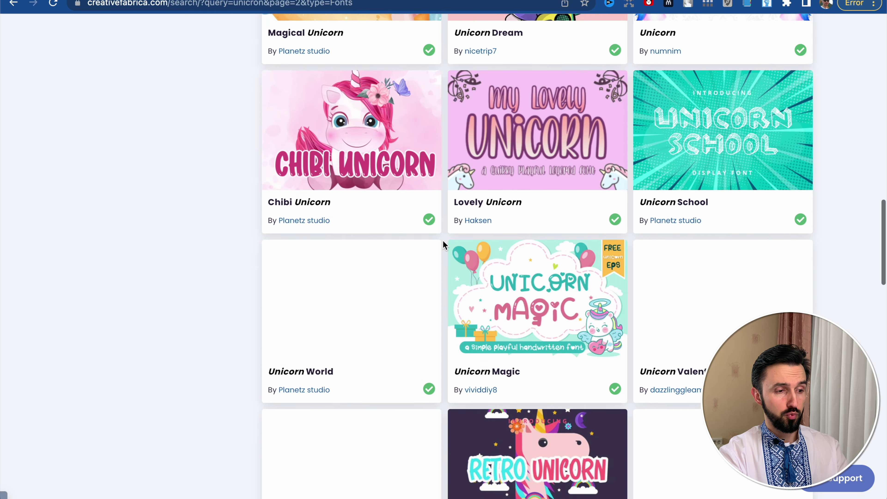
scroll(422, 243, "up", 20)
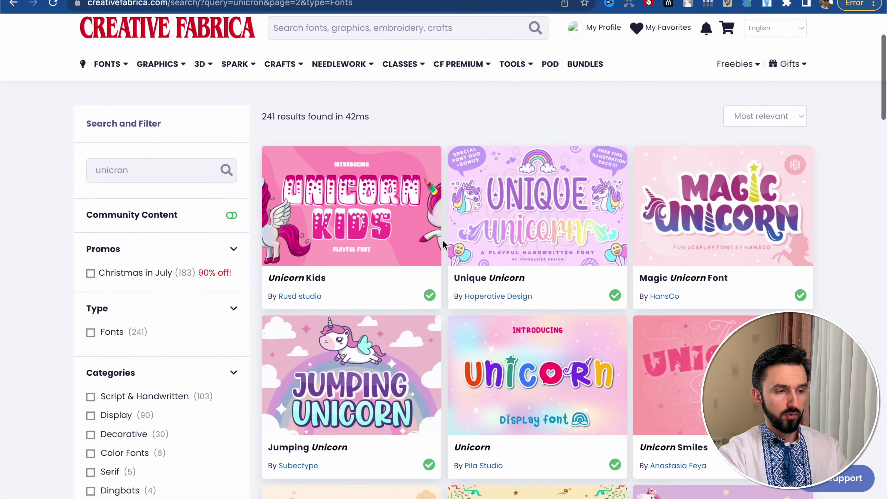
Replace the sidebar query with 'halloween' and browse the Halloween font results.
double_click(155, 278)
type("halloween")
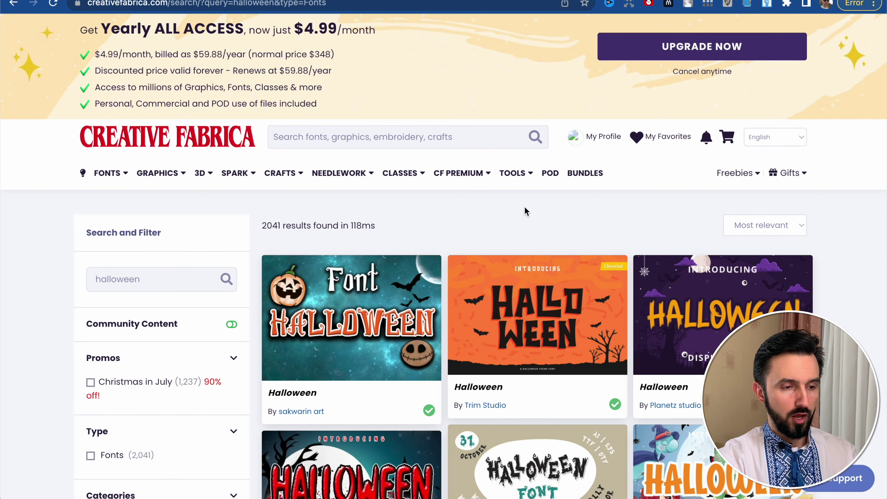
scroll(596, 240, "down", 11)
scroll(595, 240, "down", 15)
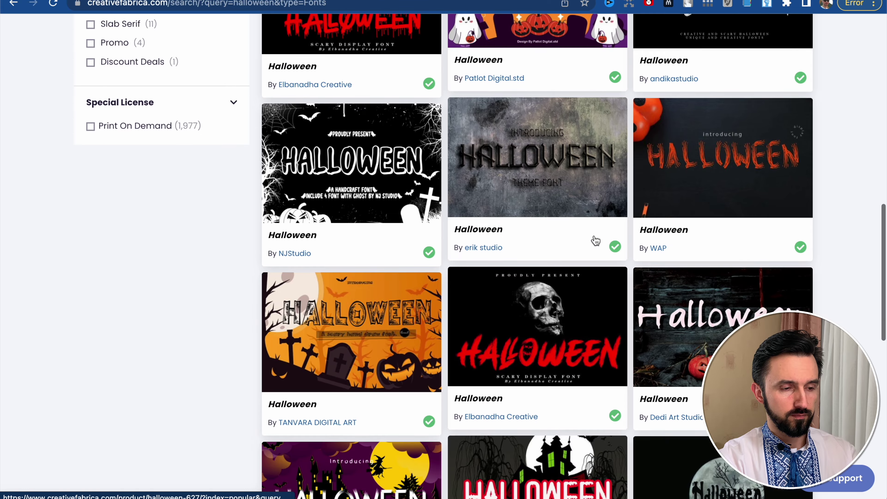
scroll(595, 240, "down", 11)
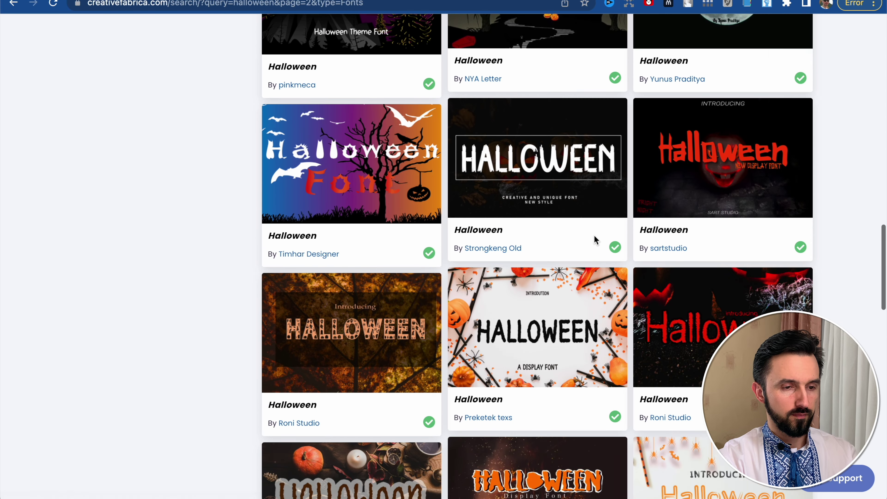
scroll(596, 241, "down", 16)
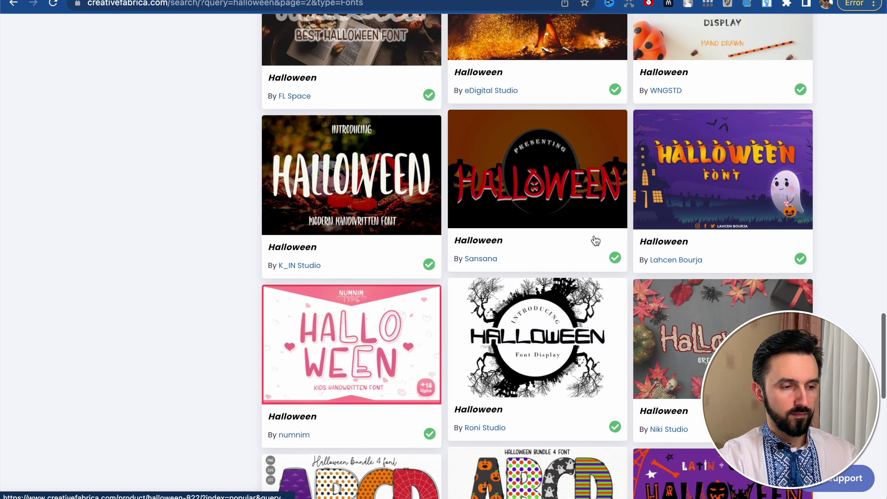
scroll(594, 234, "down", 5)
key("Home")
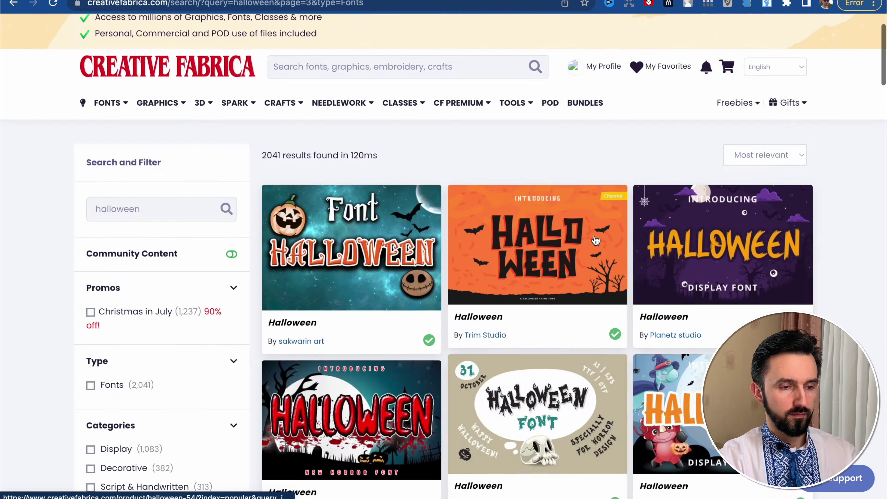
Search fonts for 'back to school' and browse down to the Back to School Font page.
left_click(159, 279)
type("back to school")
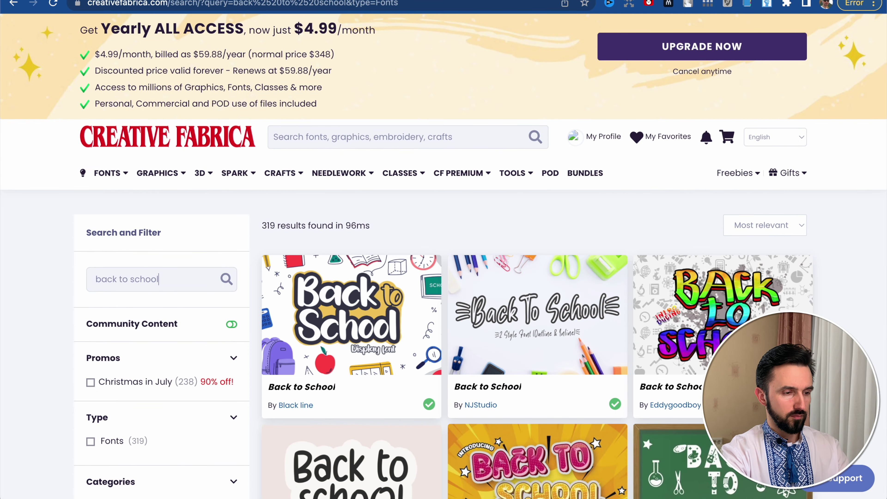
scroll(318, 378, "down", 10)
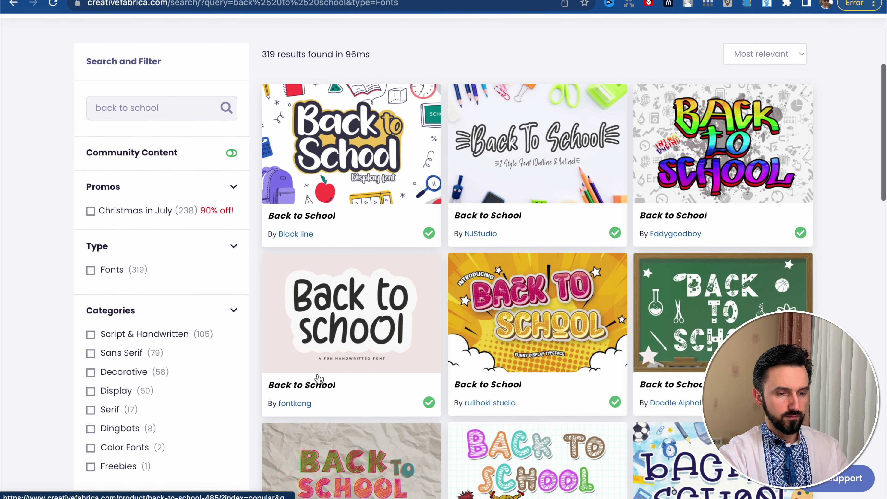
scroll(319, 379, "down", 10)
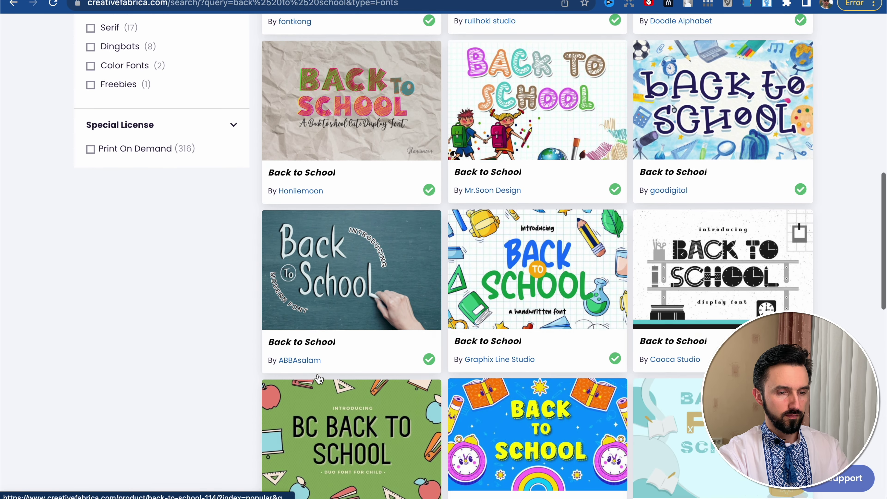
scroll(319, 379, "down", 10)
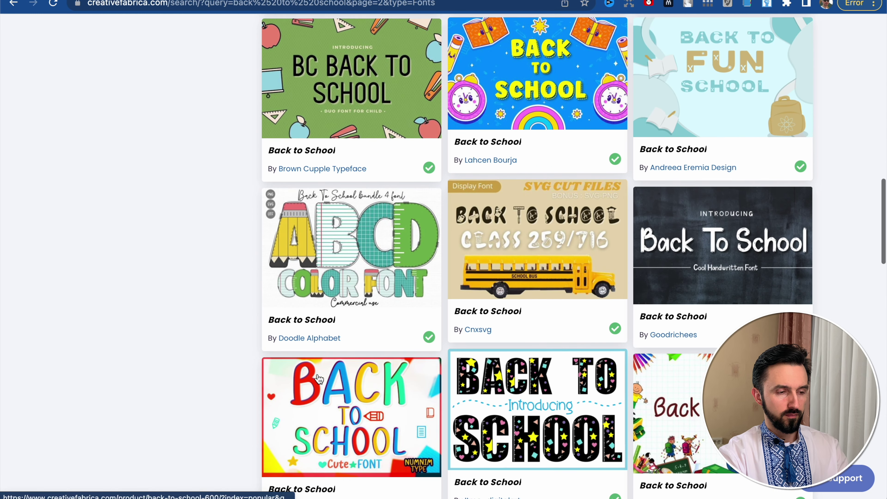
scroll(319, 378, "down", 8)
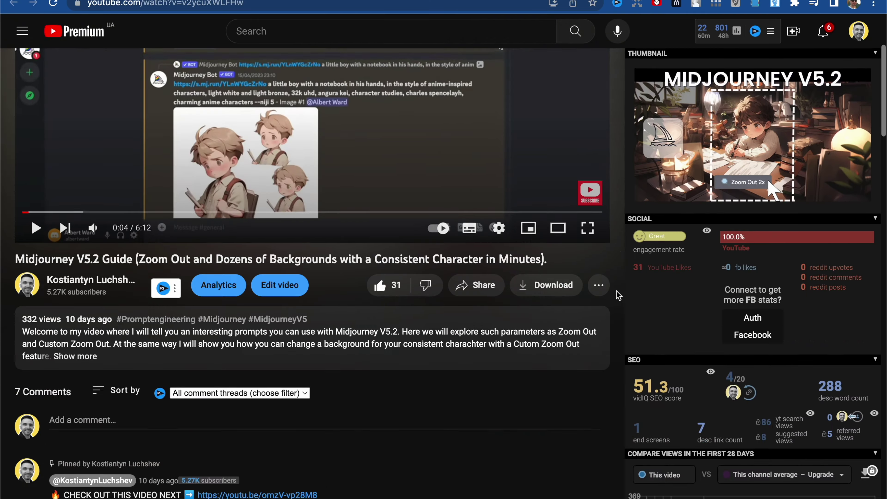
scroll(504, 172, "down", 3)
left_click(504, 172)
scroll(447, 325, "down", 1)
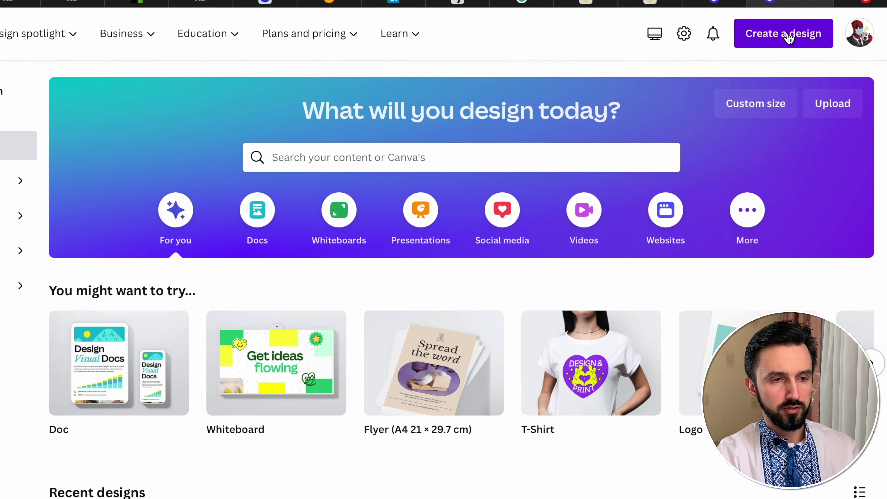
Start a new T-Shirt design and add a heading reading 'The book'.
left_click(792, 38)
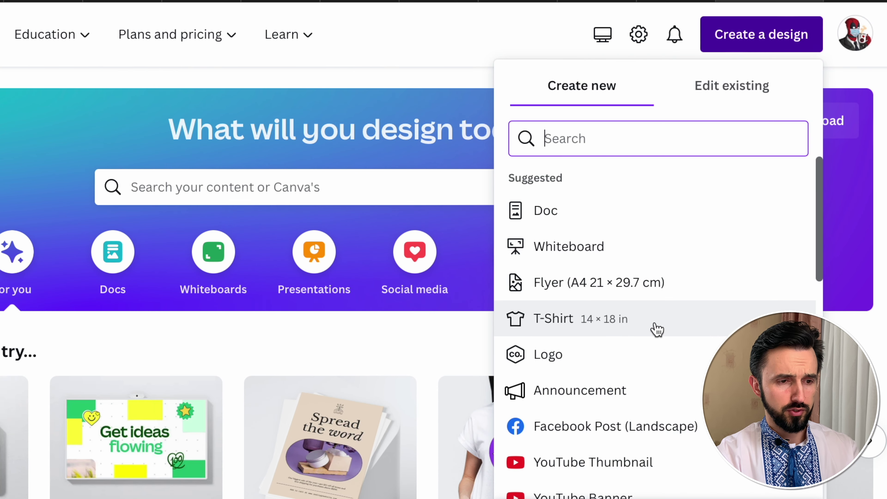
left_click(657, 329)
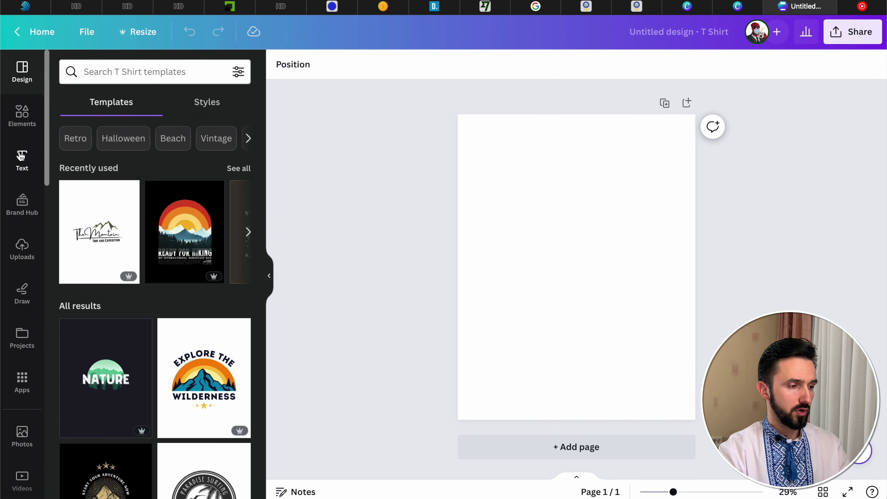
left_click(21, 157)
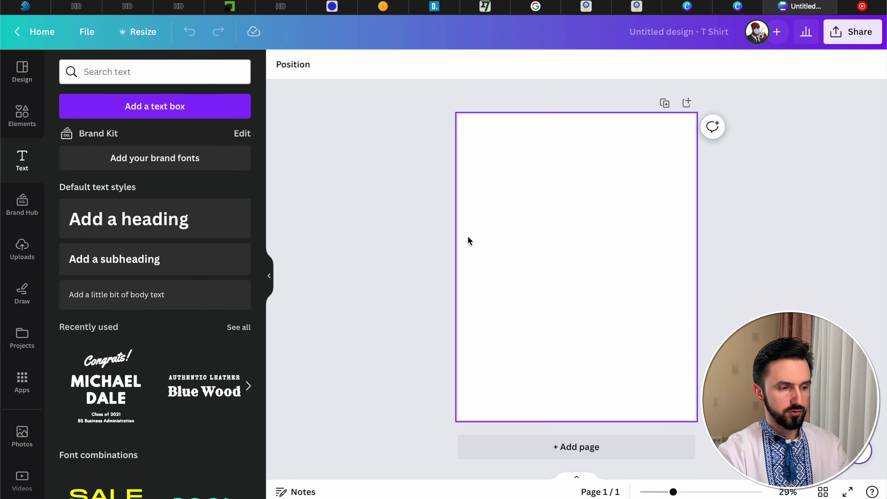
left_click(125, 219)
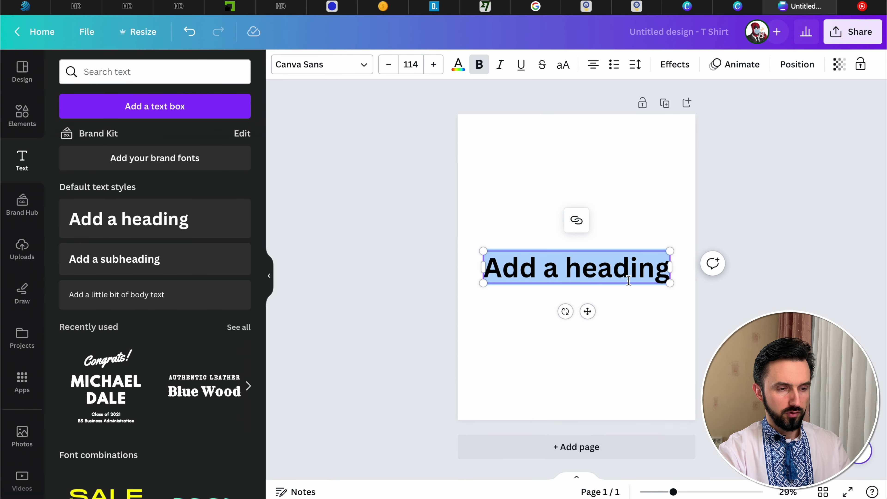
key("BackSpace")
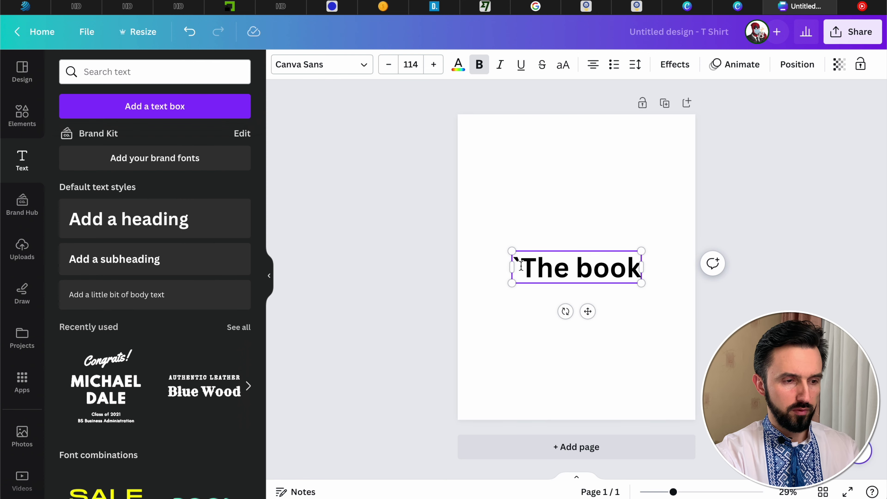
left_click(521, 267)
key("BackSpace")
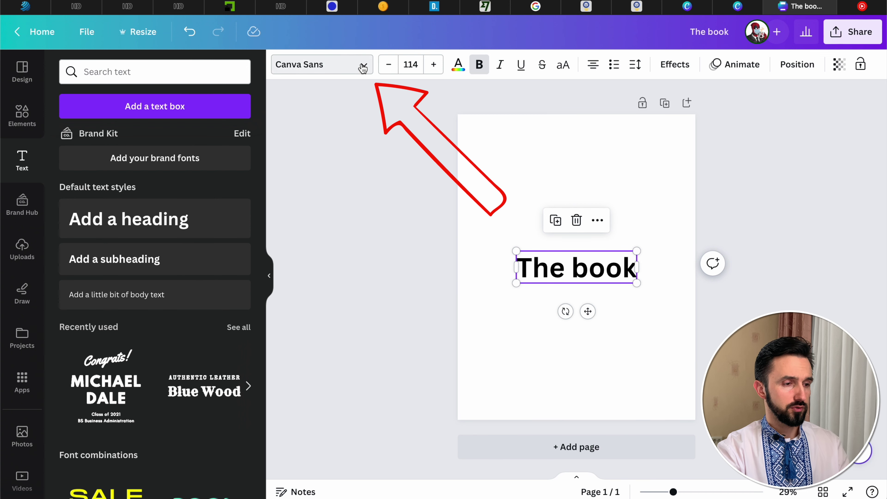
Upload Back To School Two.otf, confirming usage rights, so it appears under Uploaded fonts.
left_click(366, 71)
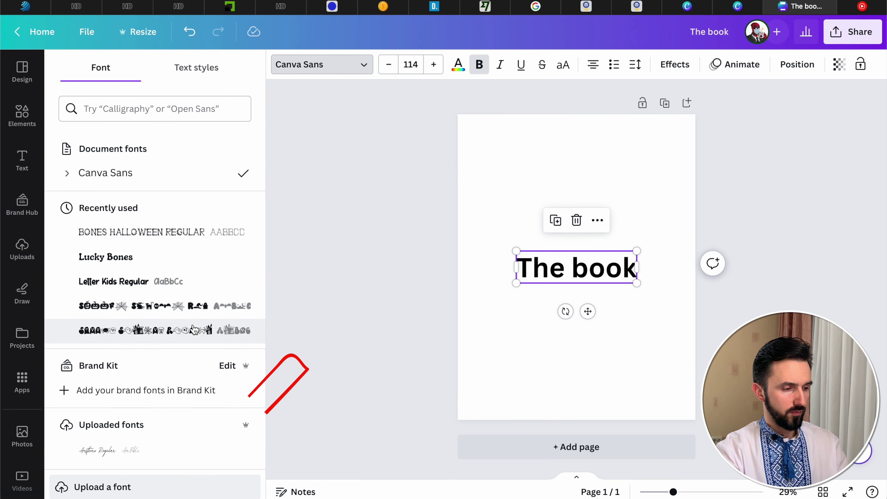
left_click(147, 490)
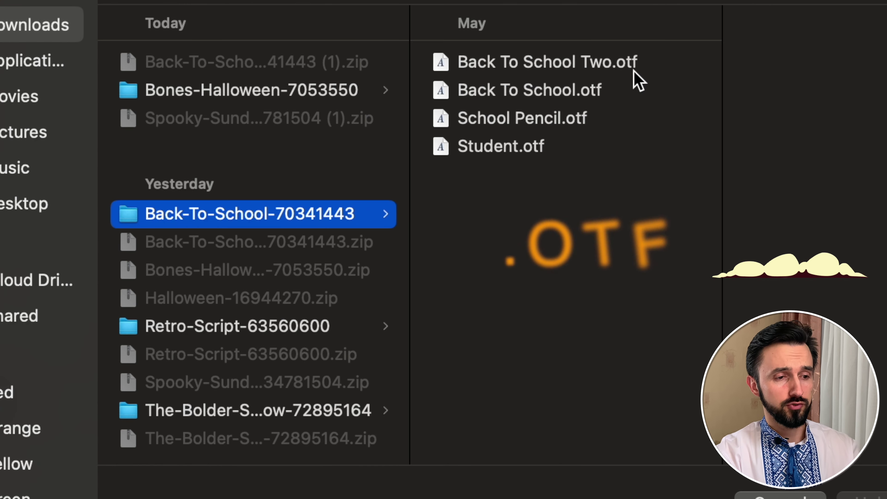
left_click(629, 66)
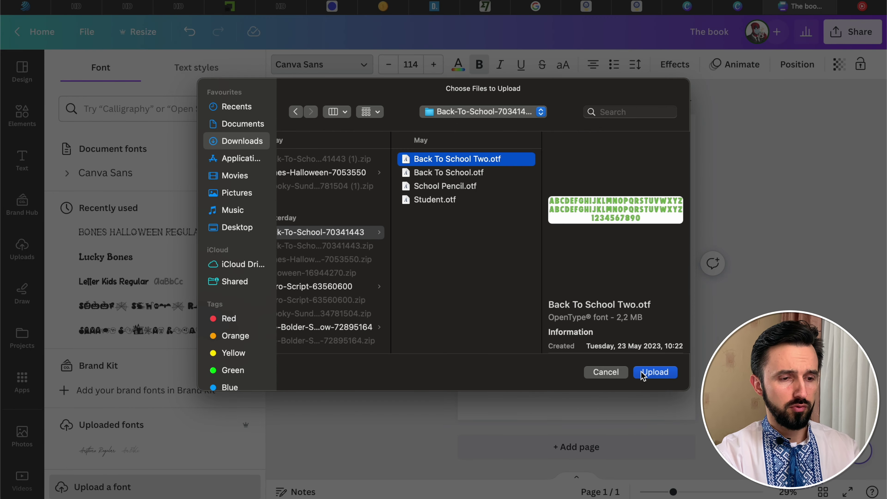
left_click(643, 374)
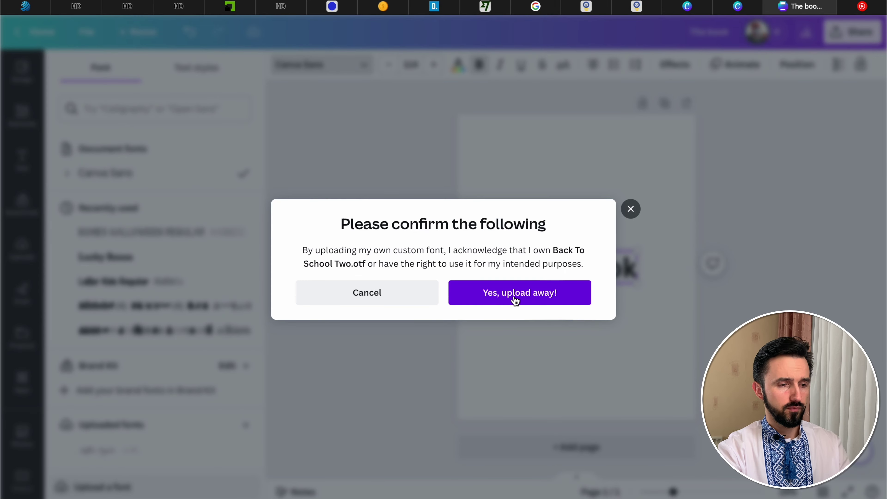
left_click(554, 301)
scroll(199, 300, "down", 3)
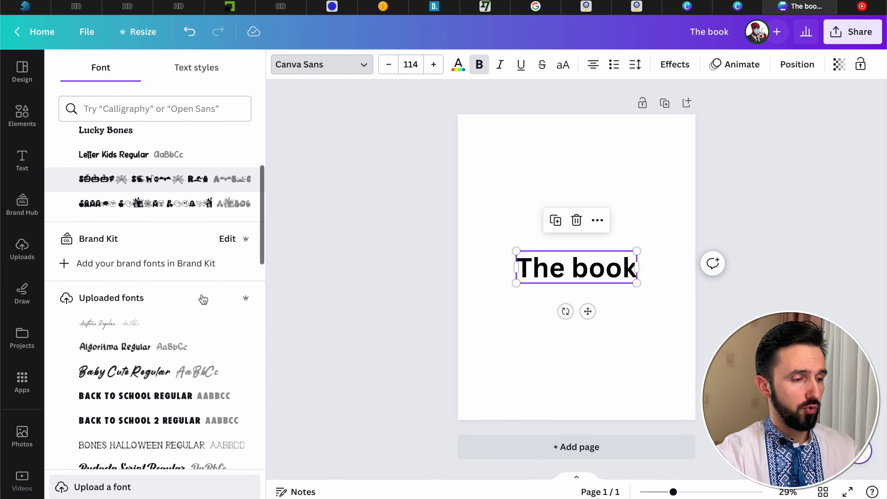
scroll(203, 299, "down", 3)
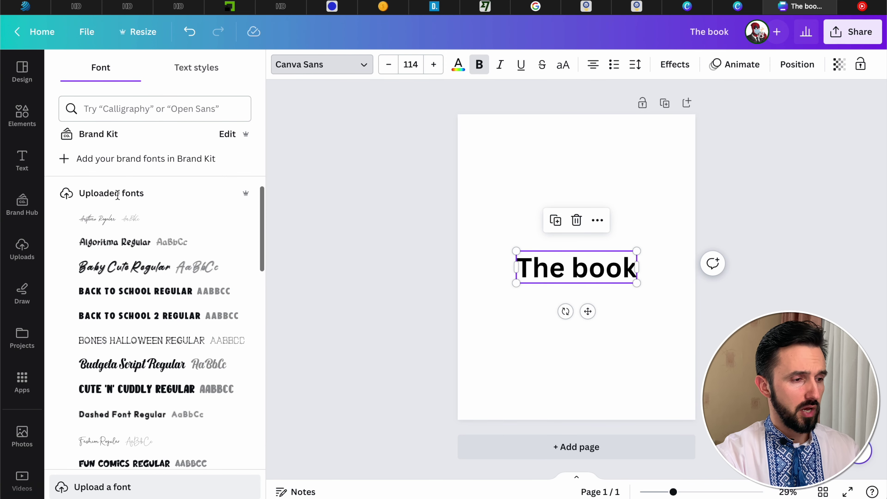
Apply Back to School Regular to the THE BOOK title and drag it near the page top.
scroll(177, 292, "down", 2)
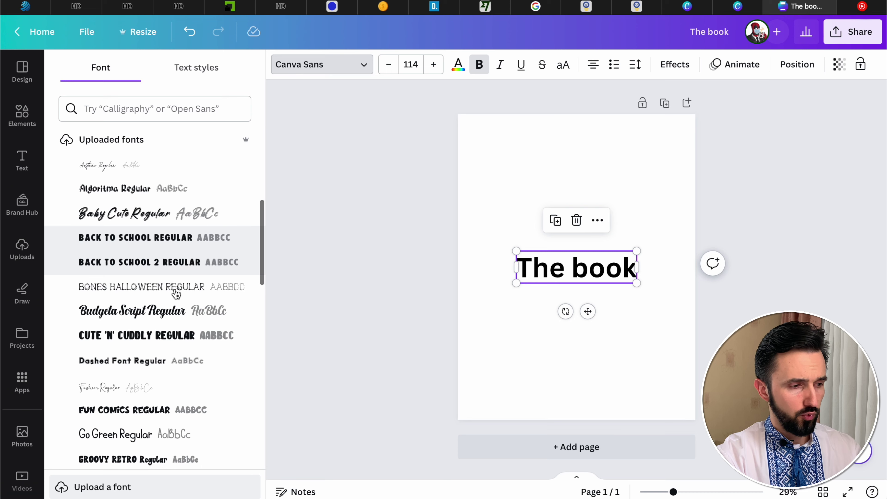
scroll(177, 294, "down", 2)
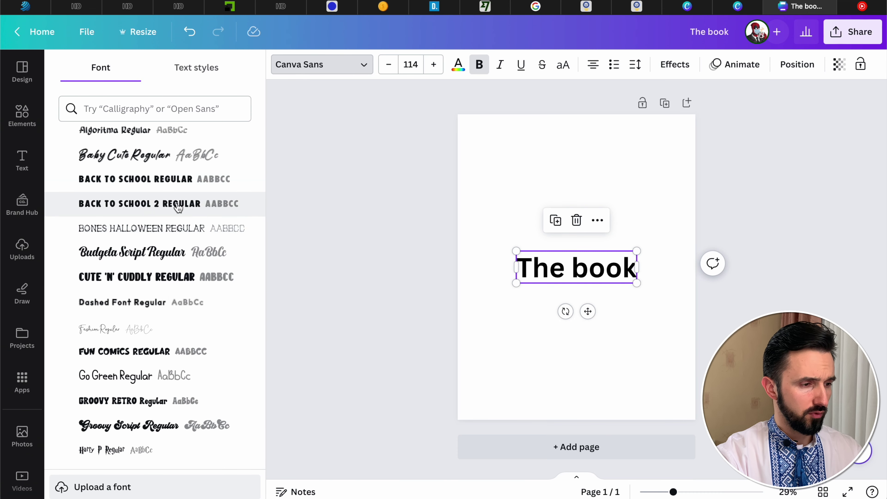
left_click(180, 188)
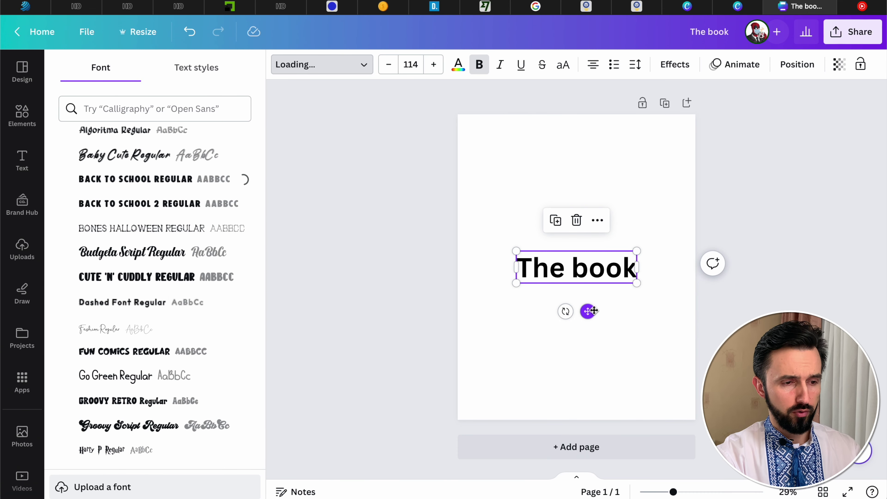
left_click_drag(573, 255, 630, 167)
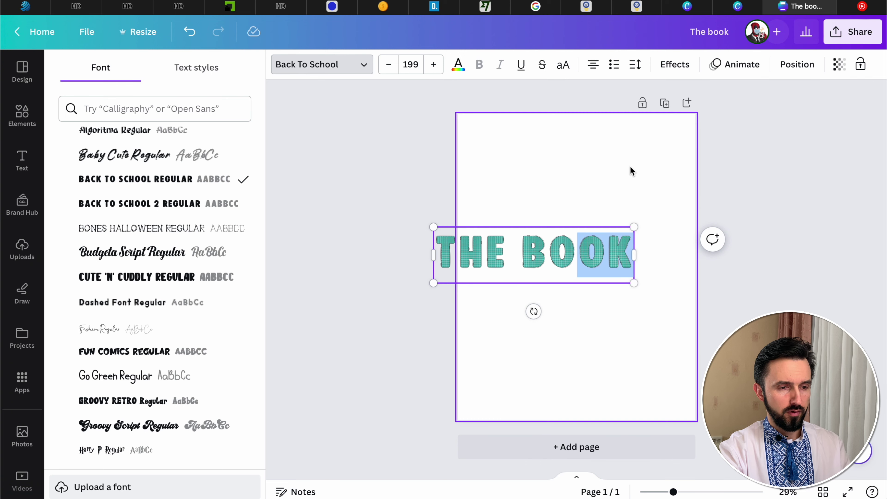
key("Escape")
left_click(520, 309)
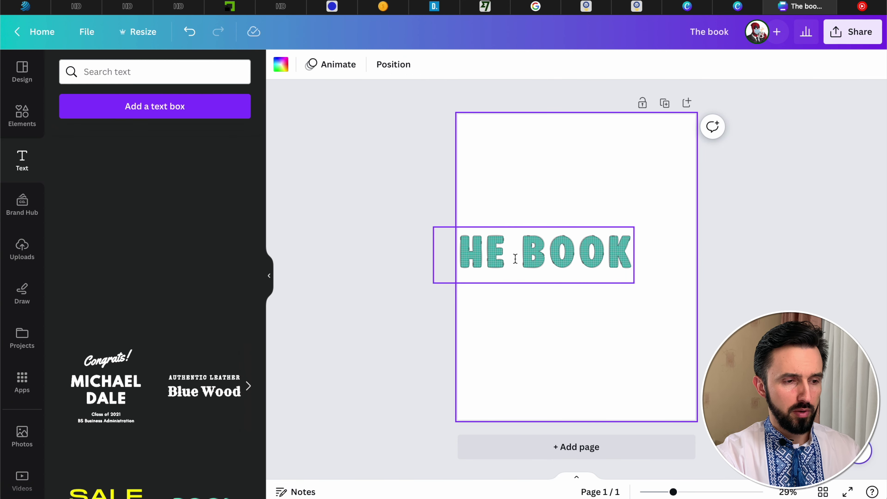
left_click_drag(546, 257, 598, 164)
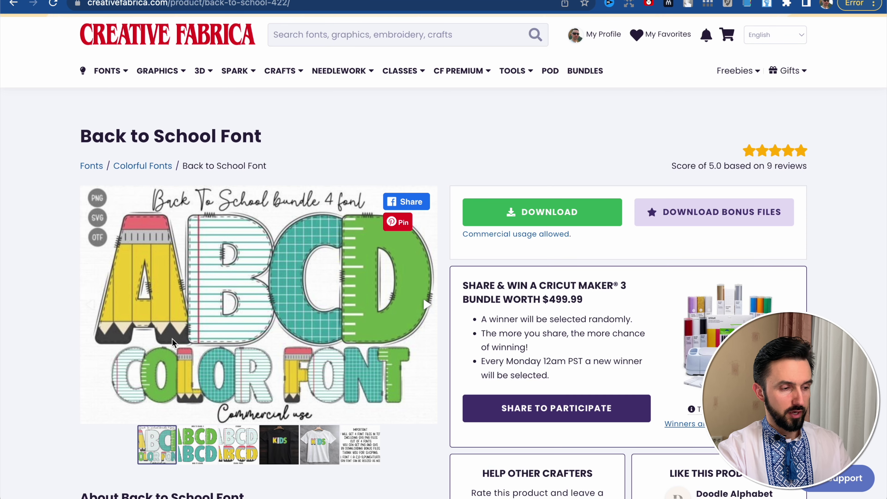
View the Back to School 2 sample image, then duplicate the THE BOOK title.
left_click(187, 453)
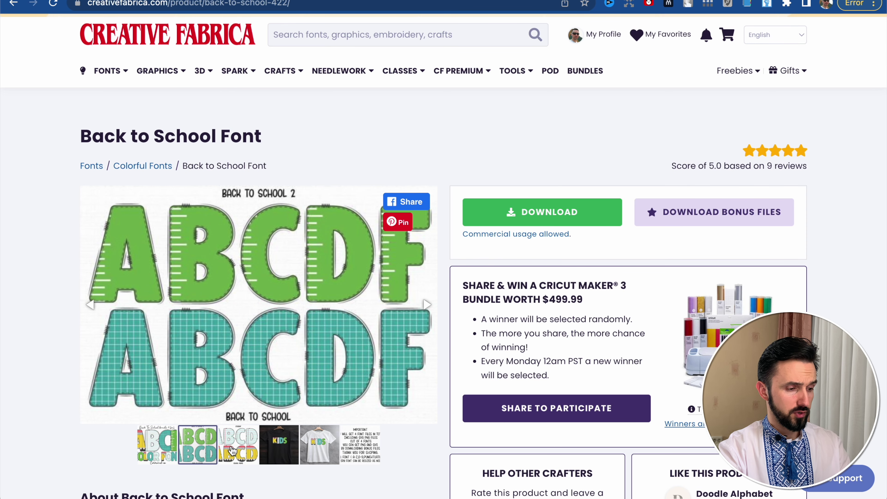
left_click(230, 450)
left_click(209, 450)
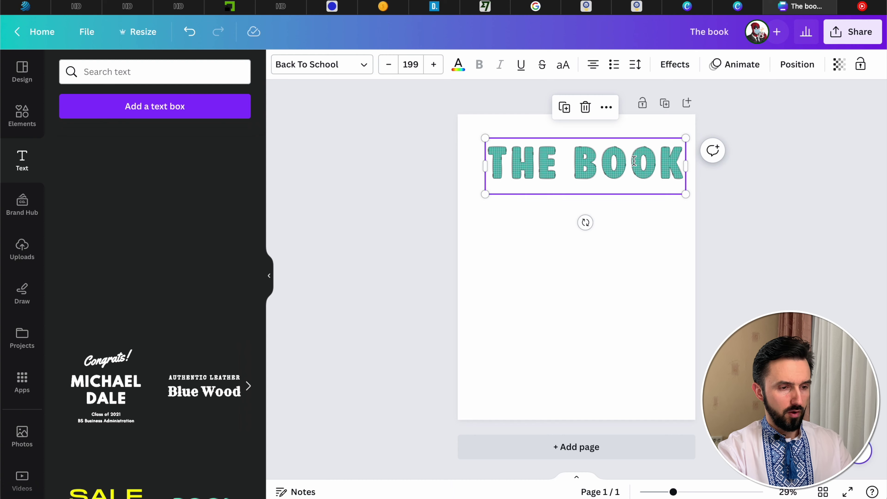
key("ctrl+d")
Move the duplicated THE BOOK title just below the original and reselect it.
left_click_drag(590, 168, 624, 220)
double_click(624, 220)
left_click(523, 271)
left_click(560, 202)
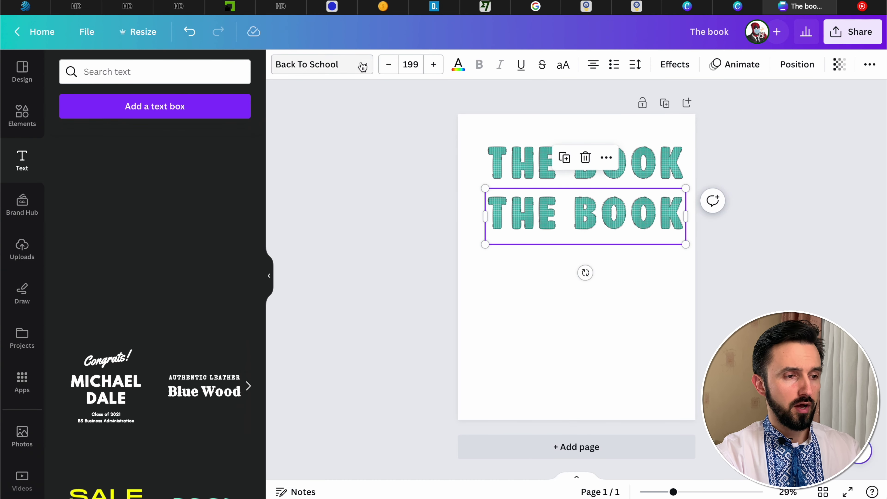
Upload the Student.otf font from the Back-To-School font folder.
left_click(366, 68)
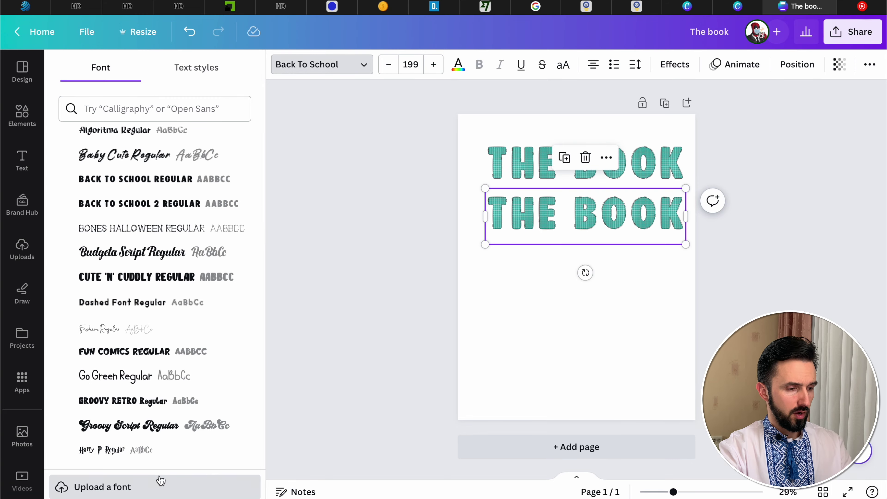
left_click(159, 483)
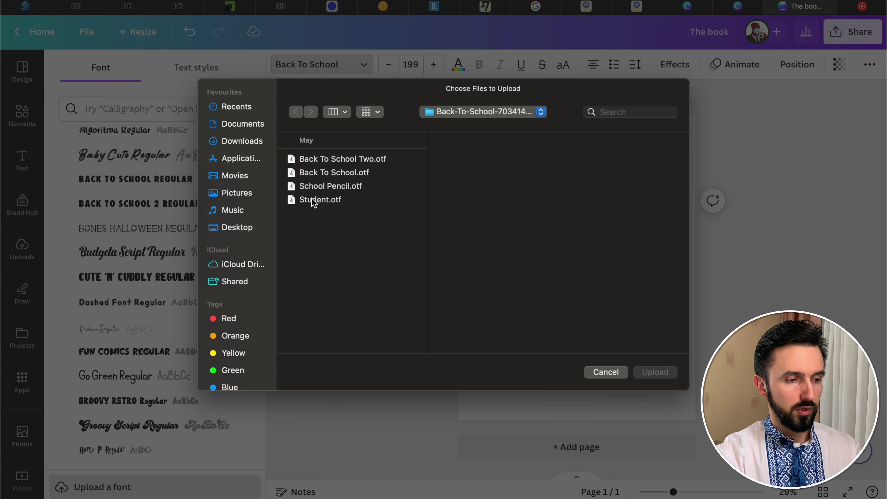
left_click(174, 189)
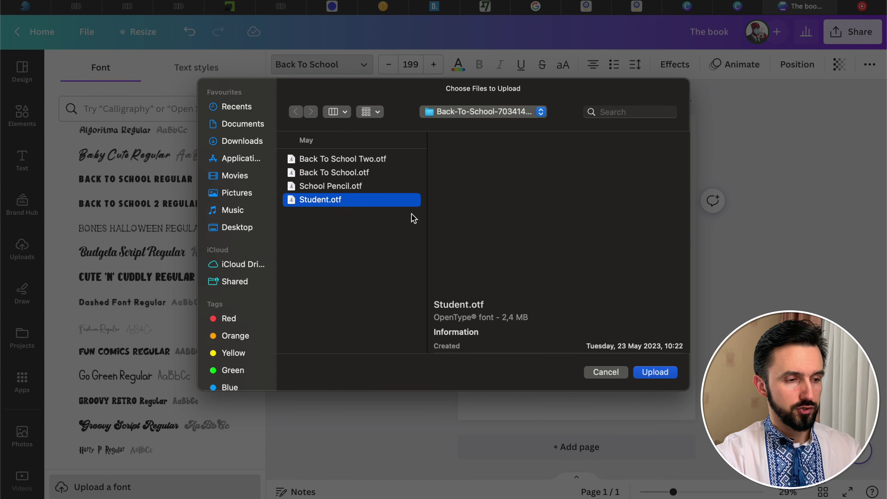
left_click(655, 372)
scroll(181, 244, "down", 5)
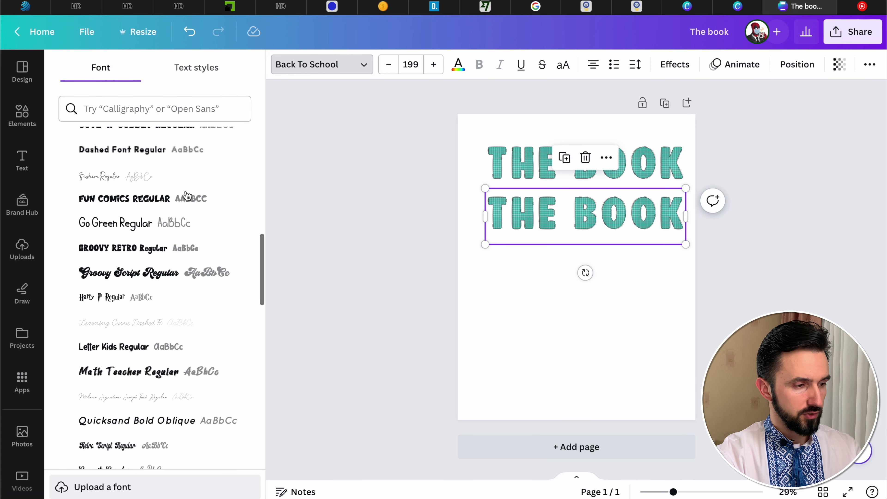
Search fonts for 'studen' and set the second THE BOOK line in Student Regular.
scroll(170, 319, "down", 7)
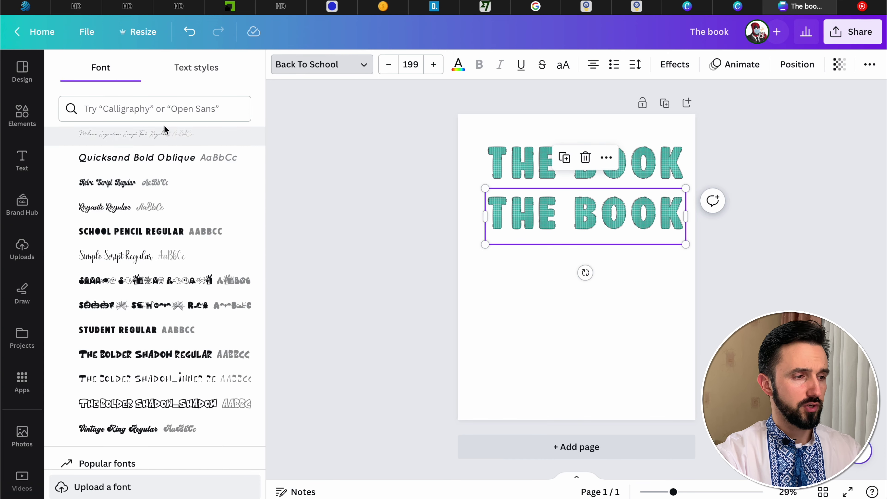
left_click(170, 109)
type("studen")
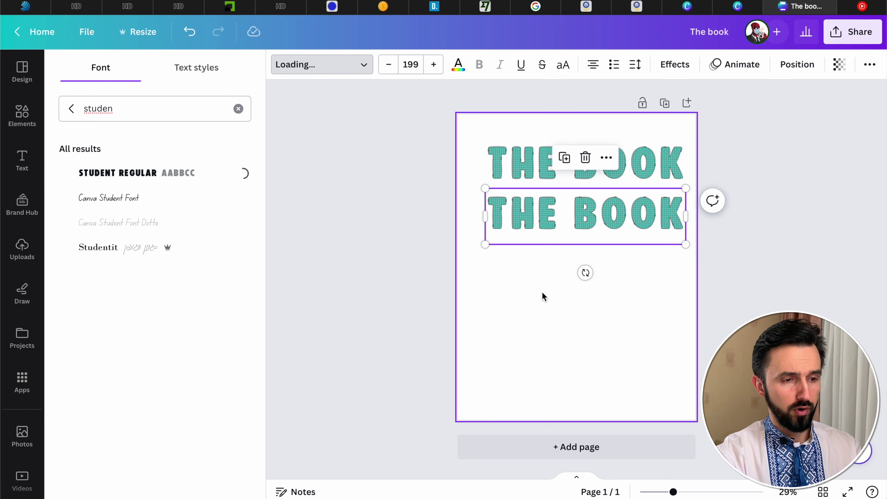
left_click(637, 258)
Drag the overlapping THE BOOK copy down to form a third line.
scroll(625, 207, "up", 5)
left_click(620, 204)
left_click_drag(607, 268, 605, 318)
left_click(344, 64)
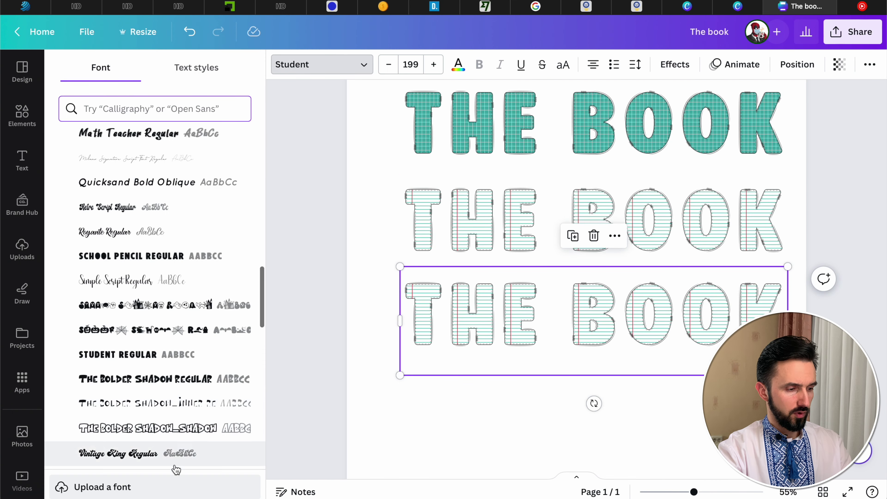
Upload Back To School Two.otf, set the third line in Back To School 2 Regular, and duplicate it.
left_click(209, 493)
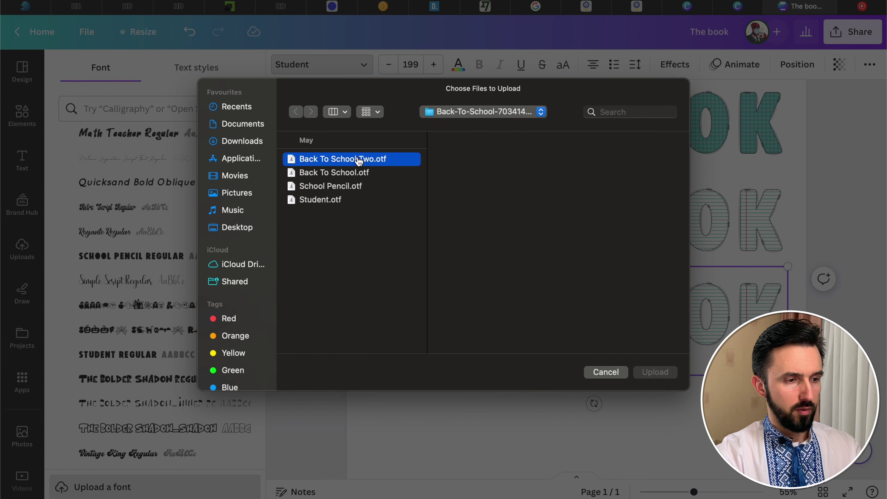
left_click(359, 160)
left_click(606, 372)
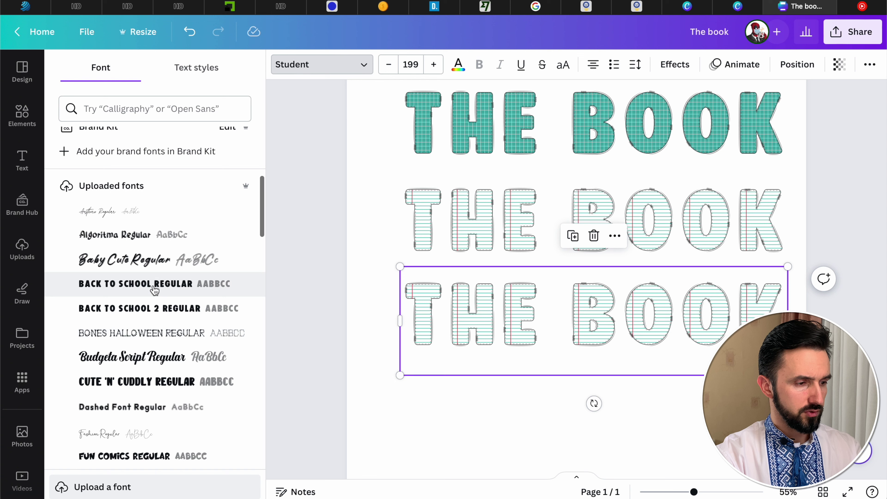
left_click(181, 316)
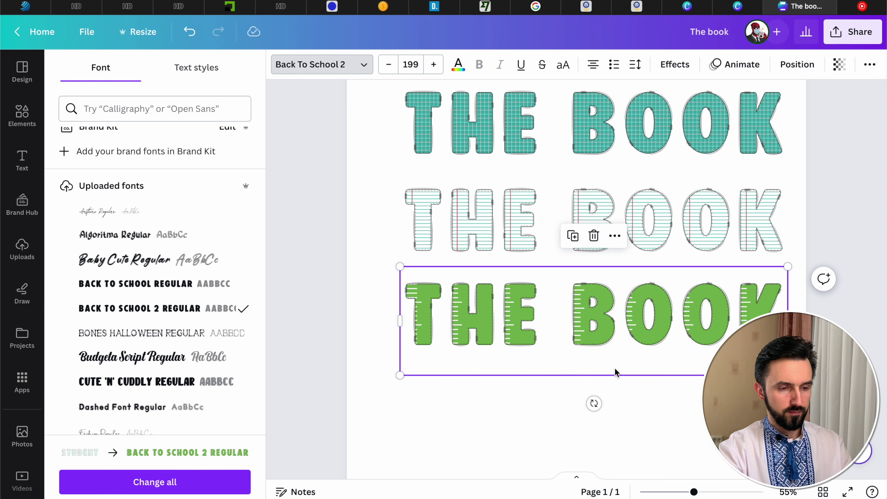
key("ctrl+d")
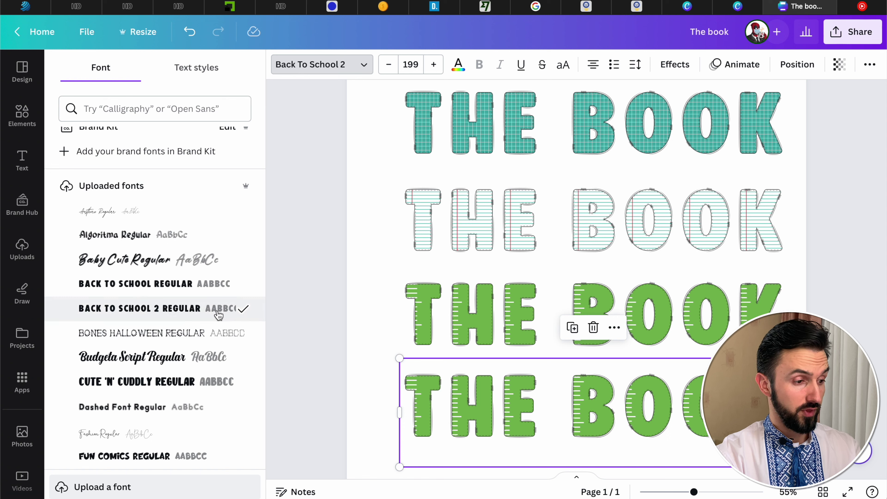
Scroll down the font list and deselect the pencil-style title text on the canvas.
scroll(209, 334, "down", 5)
scroll(213, 291, "down", 10)
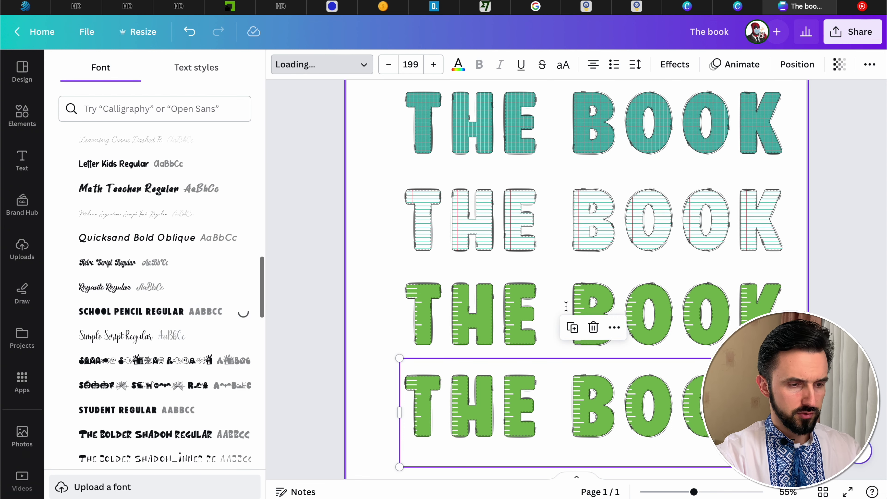
left_click(816, 257)
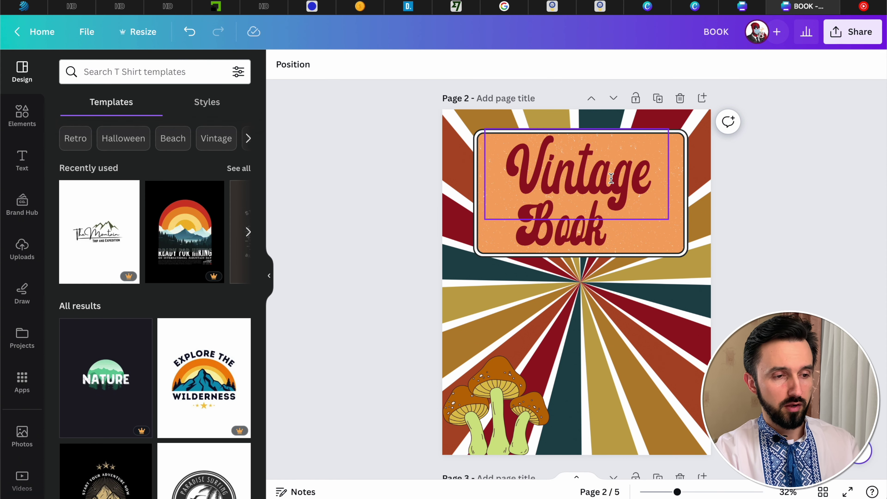
Retype the Vintage heading in Retro Script capitals as VINTAGE.
scroll(612, 178, "up", 5)
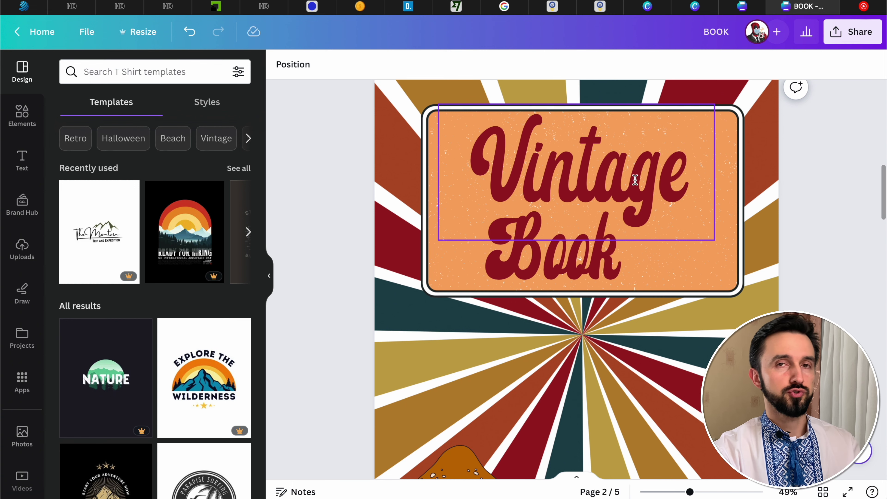
left_click(634, 179)
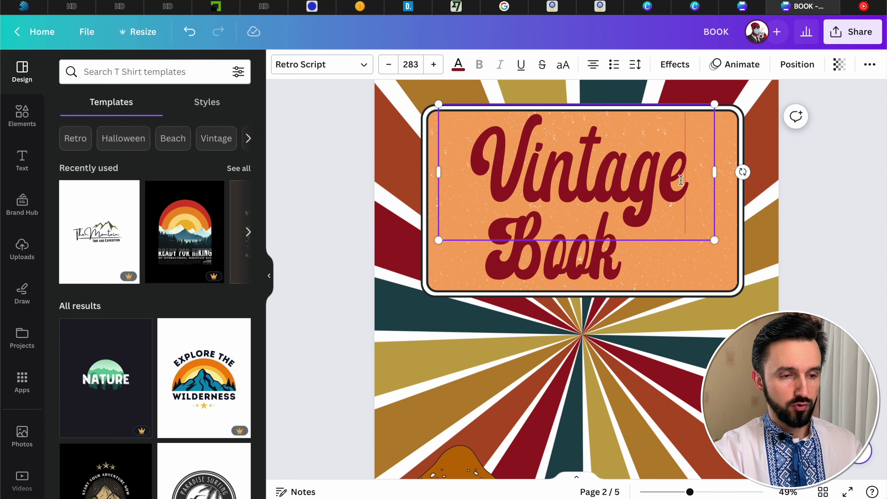
key("BackSpace")
key("BackSpace")
key("BackSpace")
key("BackSpace")
key("BackSpace")
key("BackSpace")
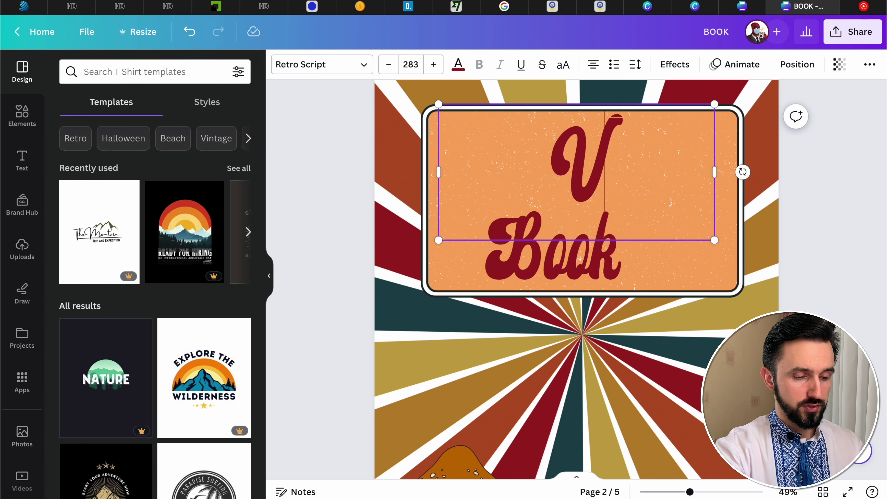
type("INT")
key("ctrl+End")
key("Return")
type("AGE")
key("ctrl+a")
Size VINTAGE to 104, then enlarge it to 152 and move it left and down.
left_click(416, 61)
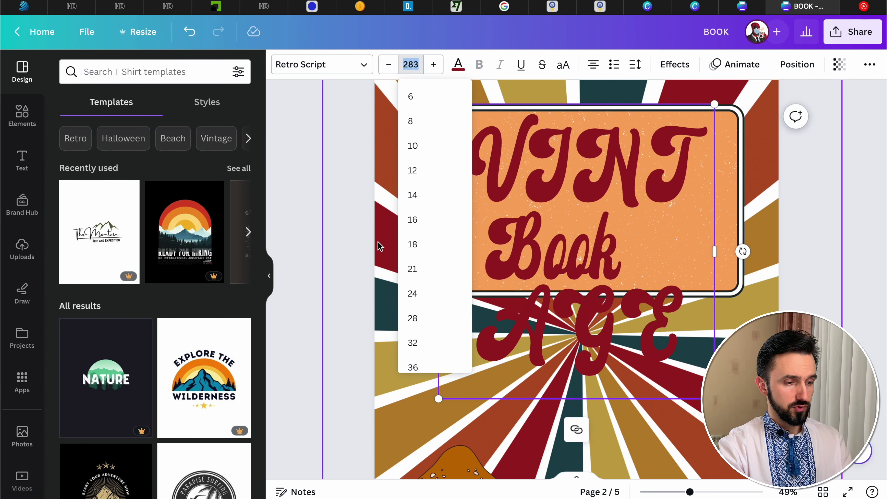
scroll(422, 326, "down", 5)
left_click(416, 308)
left_click_drag(715, 155, 842, 177)
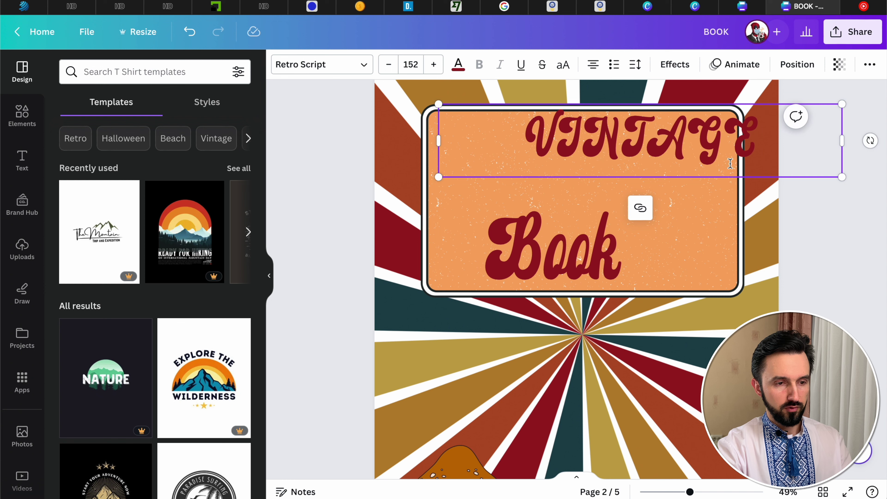
left_click_drag(651, 125, 588, 149)
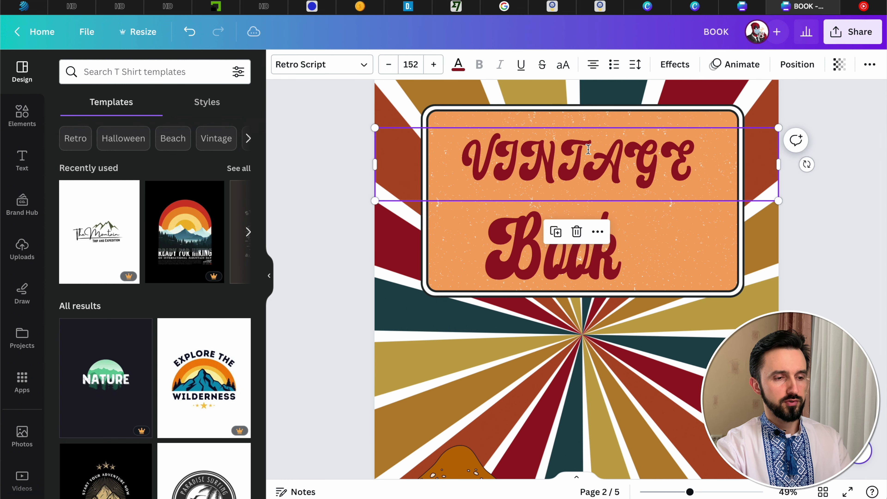
Change the heading back from VINTAGE to 'Vintage' in mixed case.
left_click(664, 163)
left_click(696, 163)
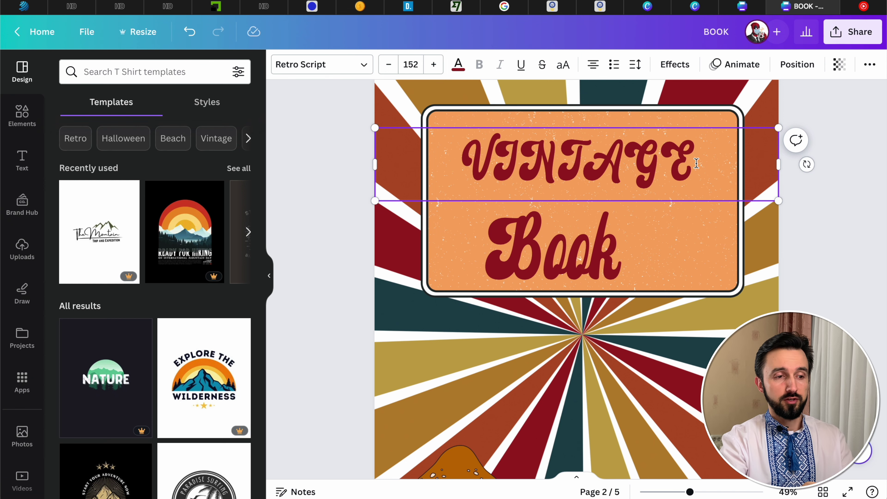
key("BackSpace")
key("BackSpace")
key("BackSpace")
key("BackSpace")
key("BackSpace")
key("BackSpace")
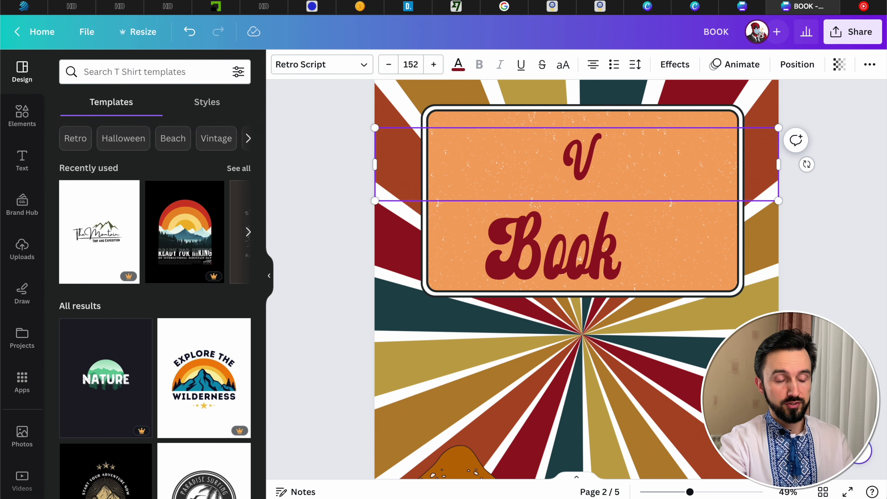
type("intage")
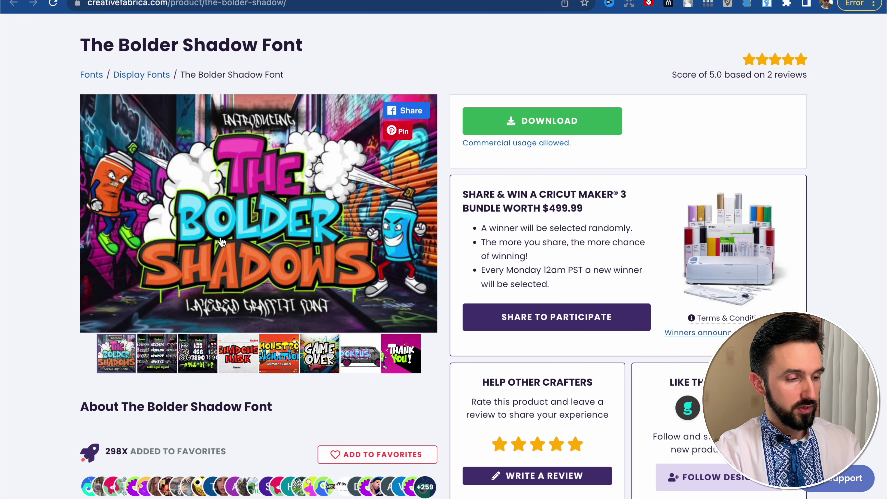
Browse The Bolder Shadow Font preview images, including the Game Over and Thank You samples.
left_click(237, 364)
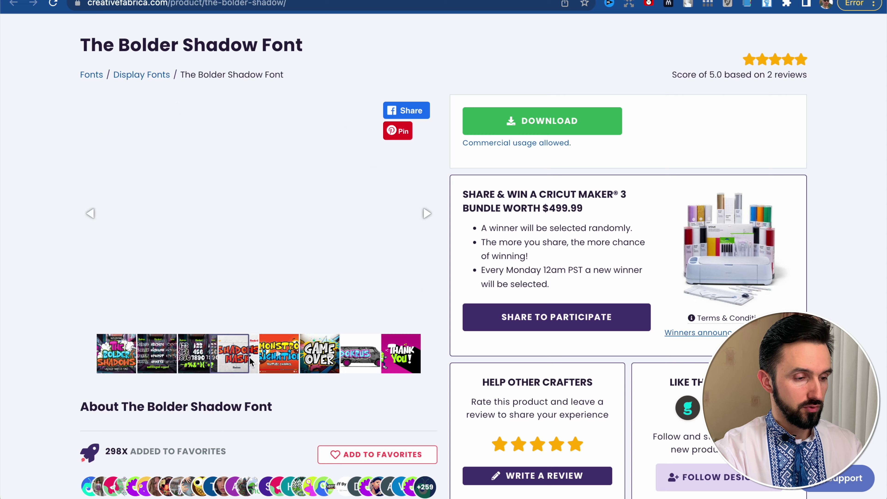
left_click(328, 372)
left_click(359, 371)
left_click(401, 373)
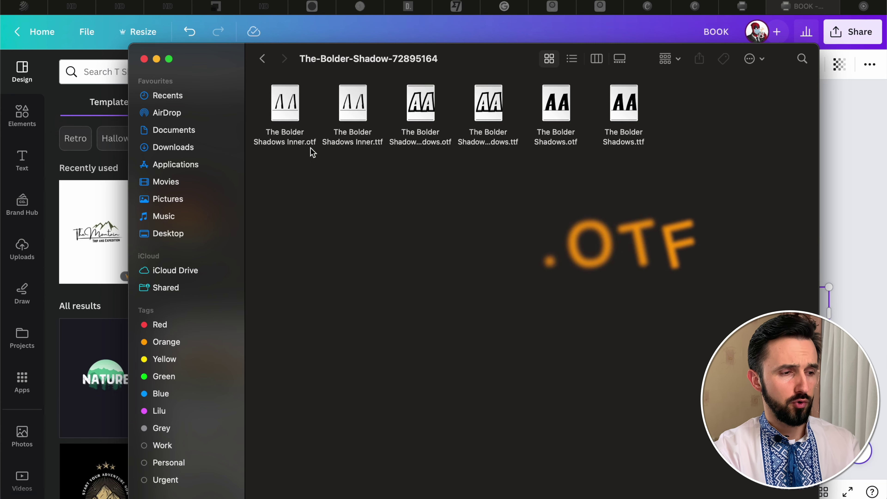
List the Bolder Shadow font files by name, then open the font list for COOL in Canva.
left_click(572, 59)
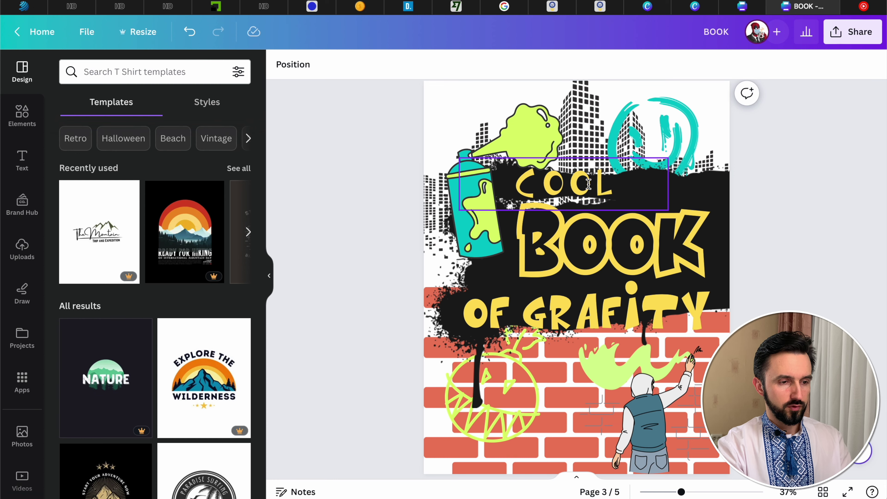
left_click(576, 183)
left_click(363, 66)
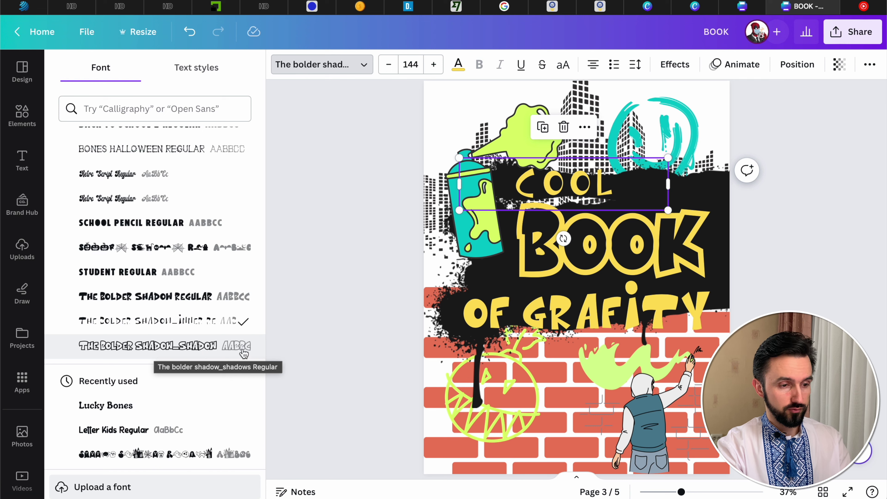
Set COOL to The Bolder Shadow Regular and colour it teal after trying orange and red.
left_click(181, 345)
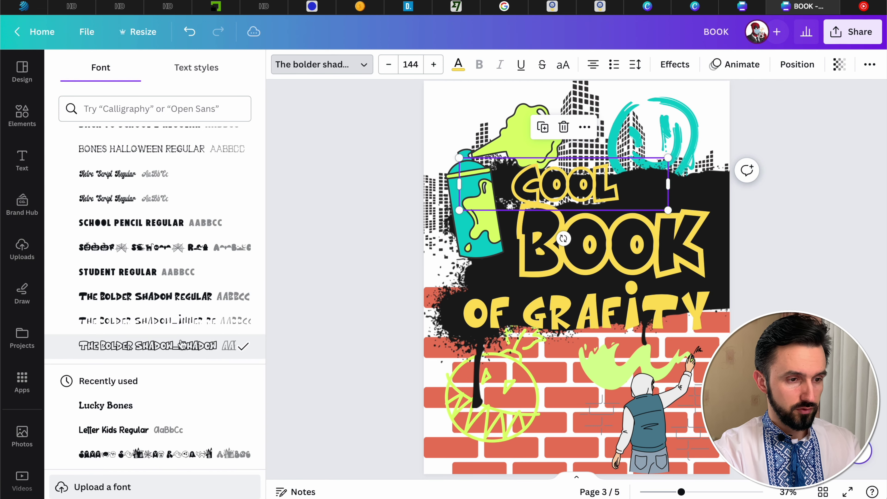
left_click(184, 297)
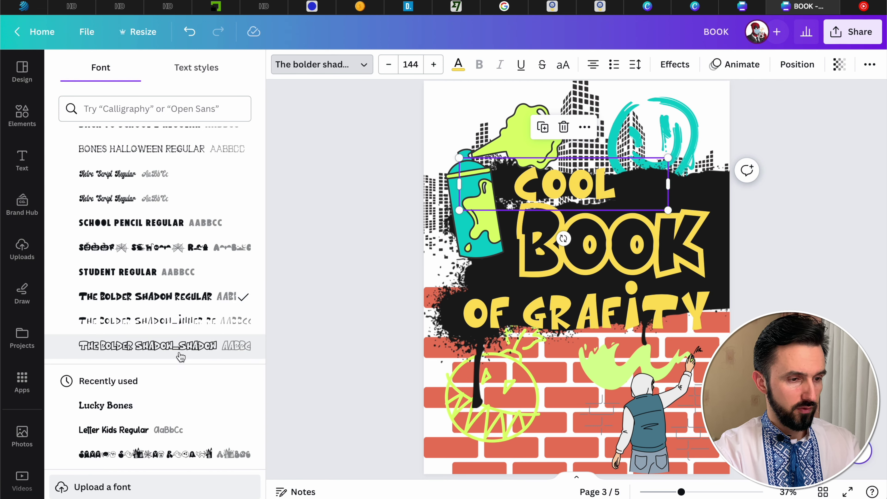
left_click(458, 64)
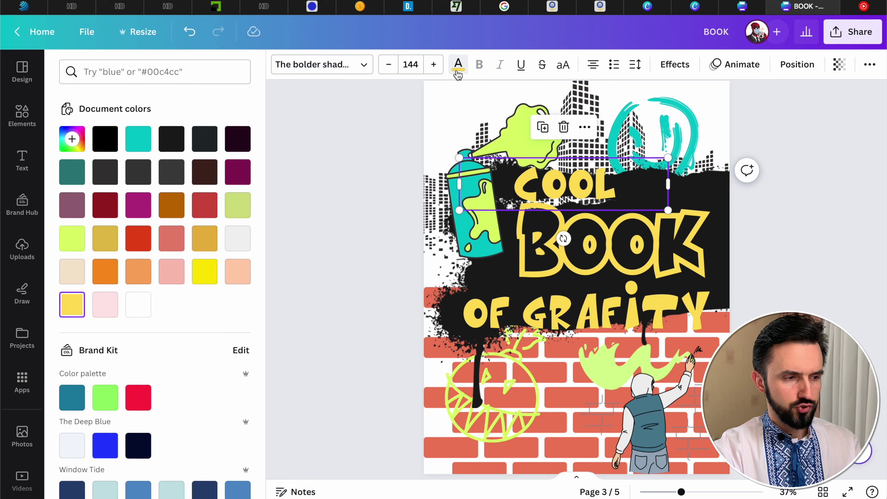
left_click(178, 213)
left_click(137, 238)
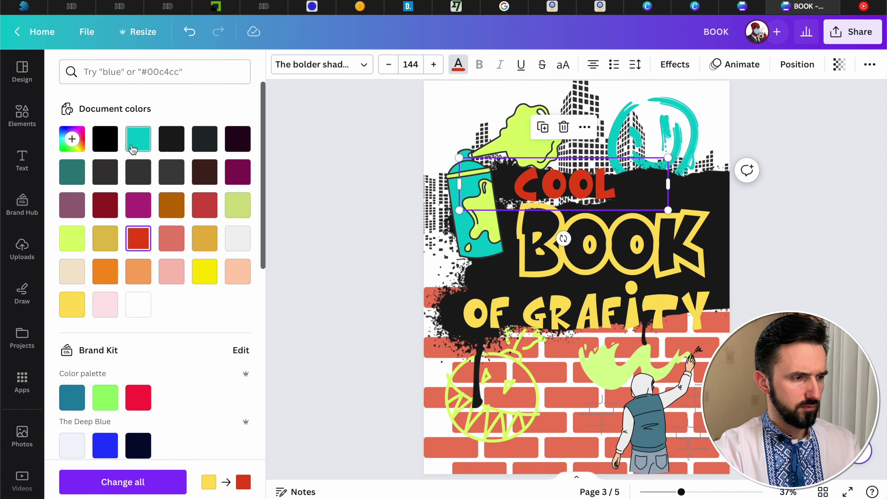
left_click(138, 139)
left_click(785, 259)
scroll(786, 259, "up", 1)
scroll(786, 258, "down", 2)
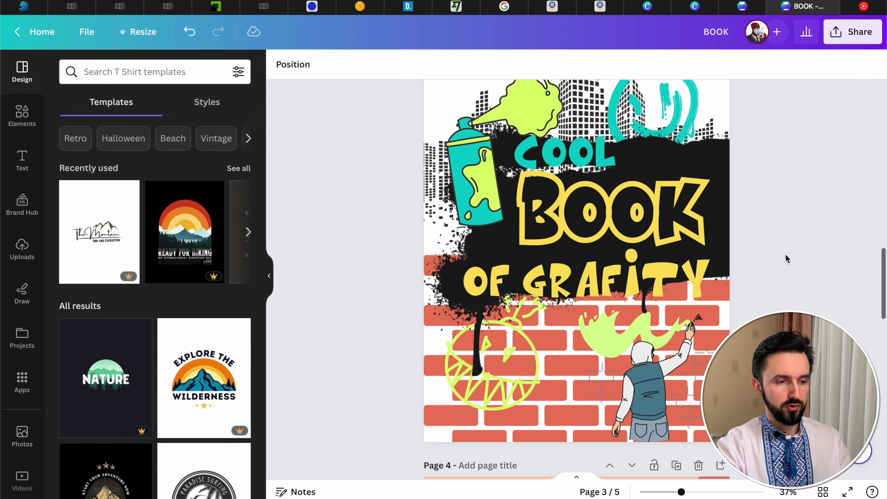
scroll(786, 259, "down", 1)
scroll(786, 258, "up", 1)
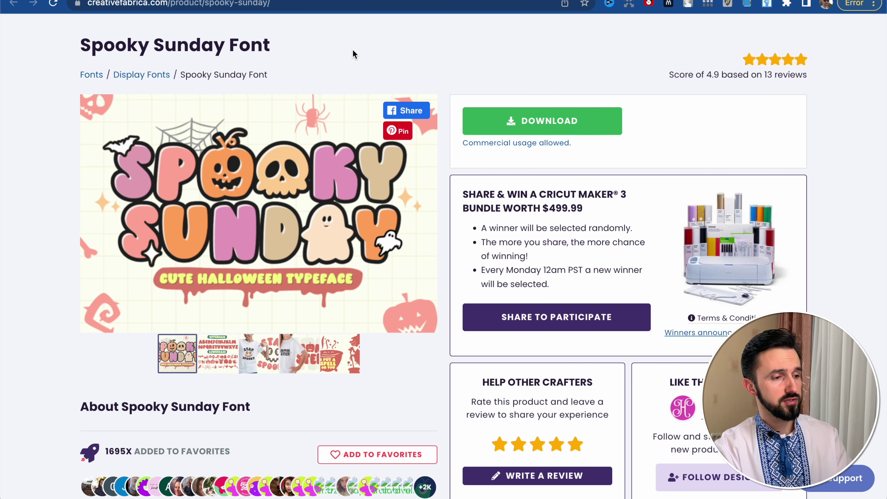
Show the Spooky Sunday character sheet with bubbly capitals and Halloween-icon lowercase glyphs.
left_click(211, 349)
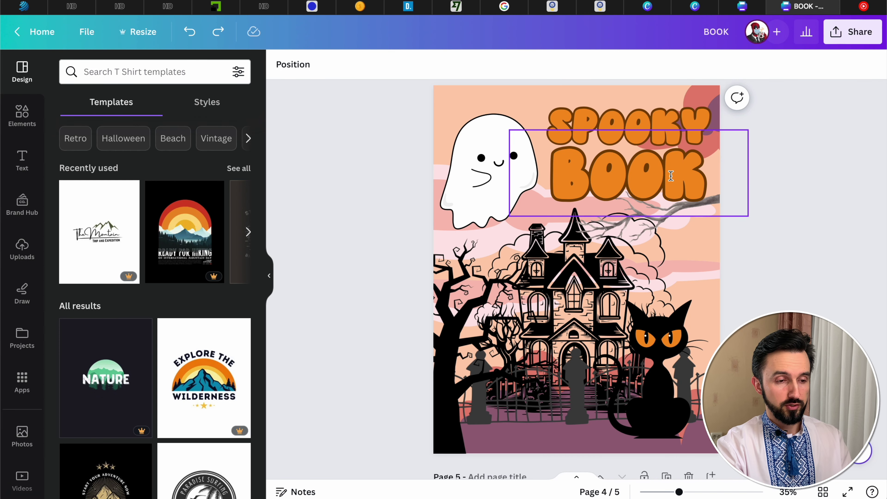
Replace BOOK with ABCDEF, switch it to lowercase Halloween glyphs, and widen the text box.
double_click(576, 165)
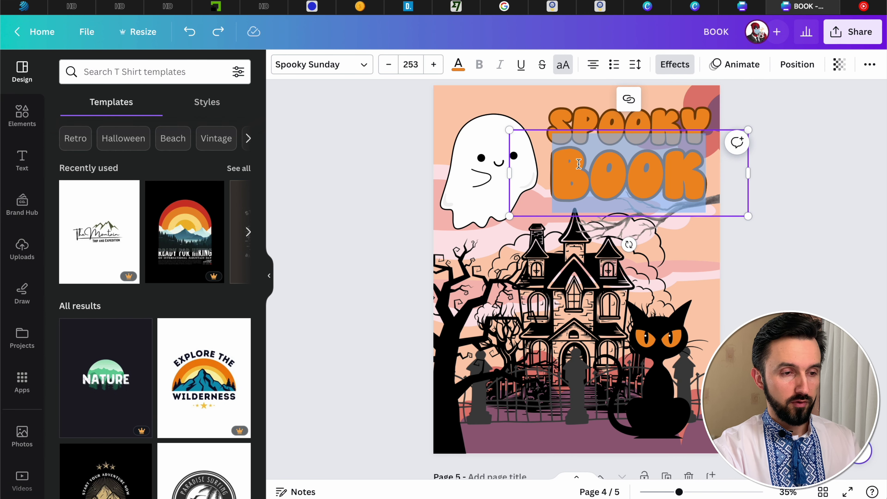
left_click(722, 193)
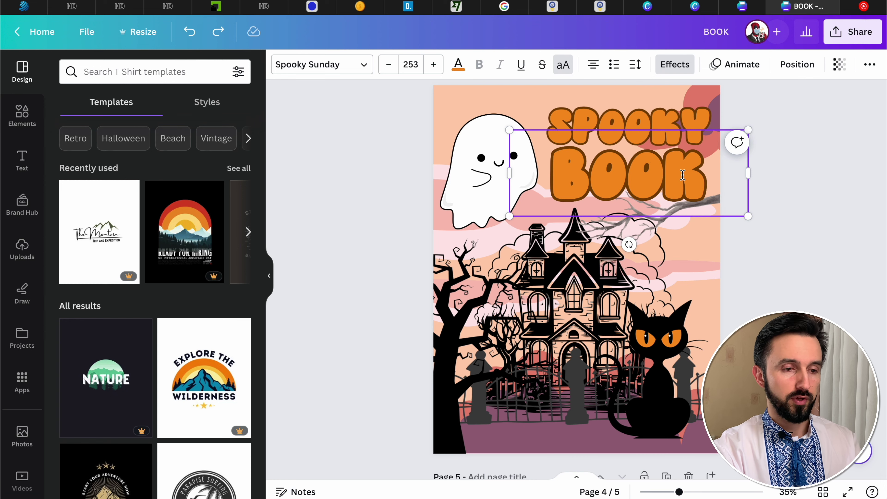
double_click(650, 179)
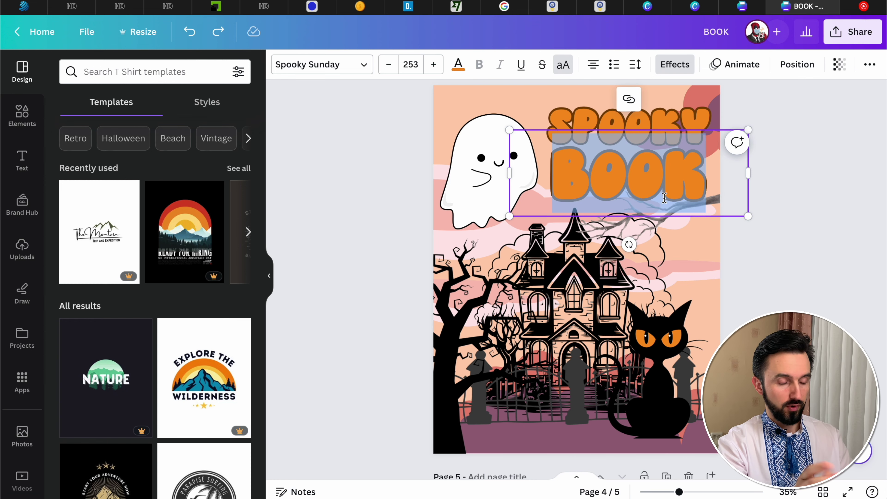
type("A")
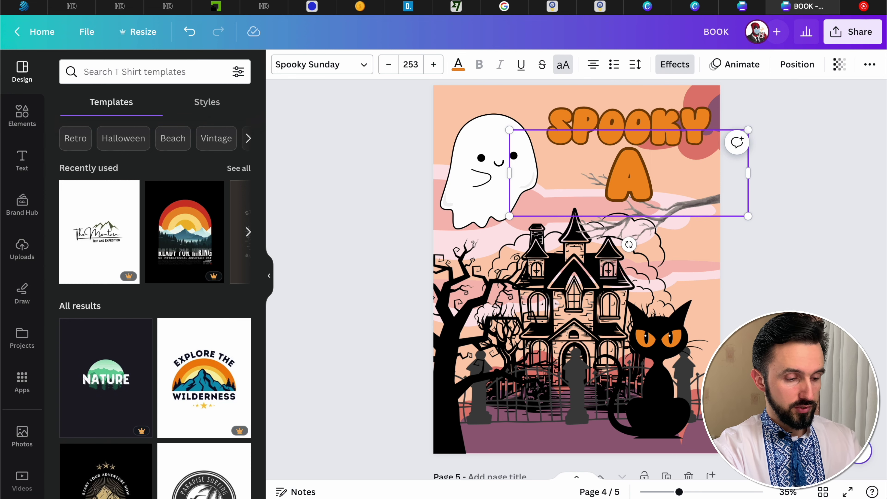
type("BCDE")
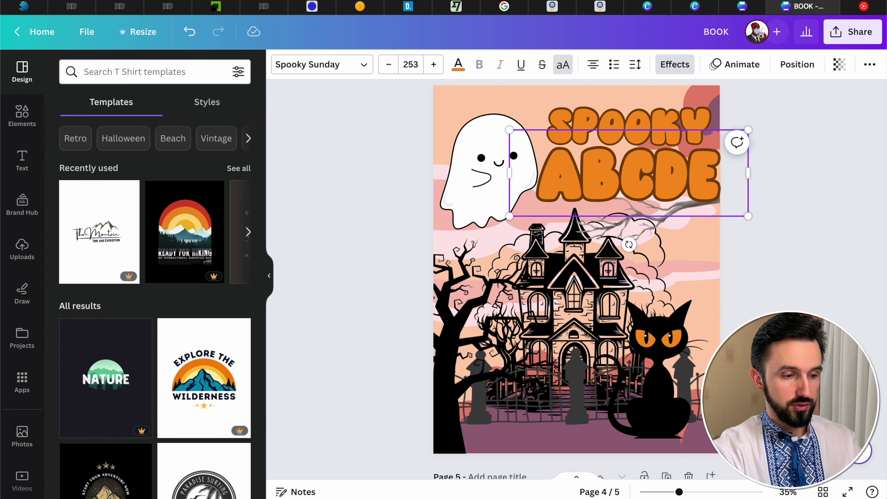
type("F")
key("ctrl+a")
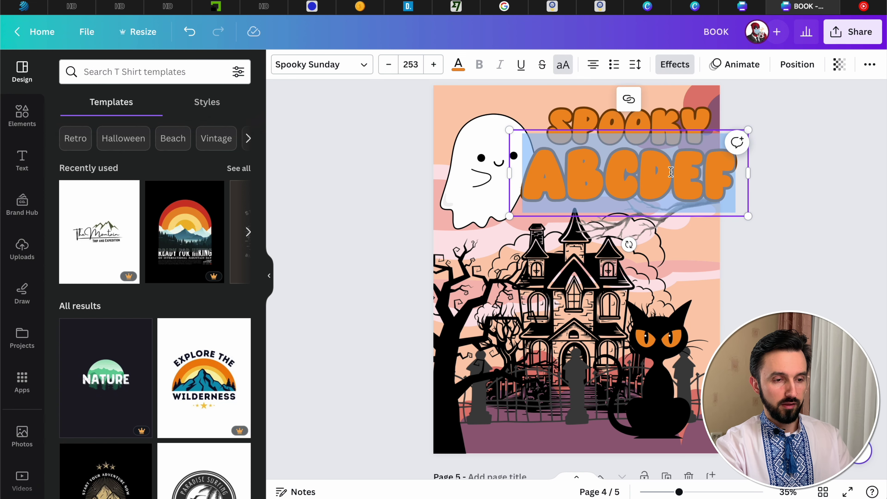
left_click(563, 70)
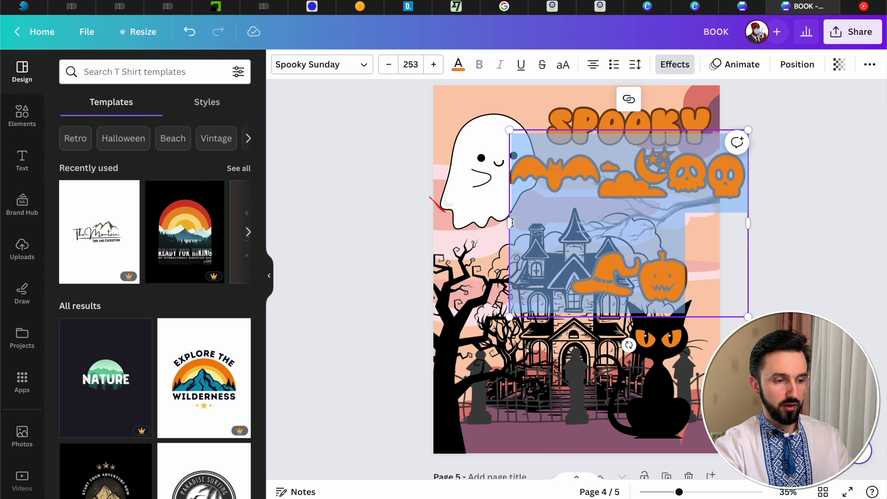
left_click_drag(510, 223, 418, 222)
Retype the line as lowercase letters (abcdefg, then hijklm) to preview bat, moon and skull glyphs.
left_click(638, 273)
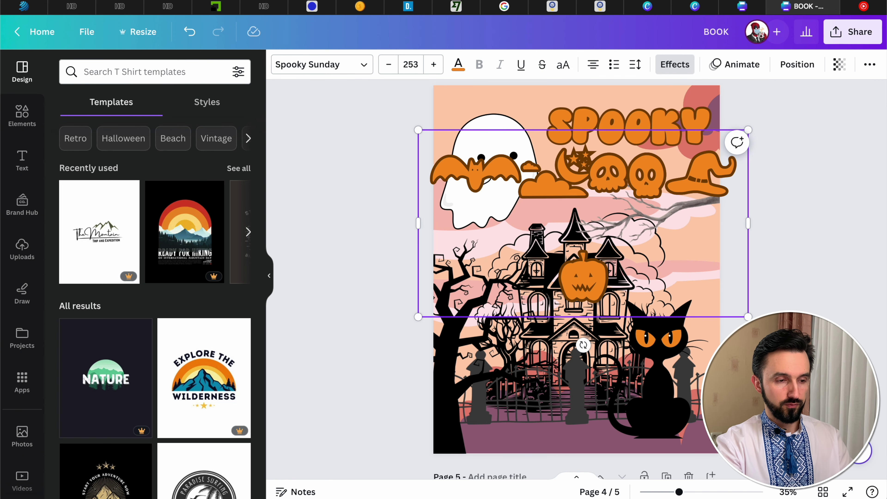
key("BackSpace")
key("BackSpace")
key("BackSpace")
key("BackSpace")
key("BackSpace")
key("BackSpace")
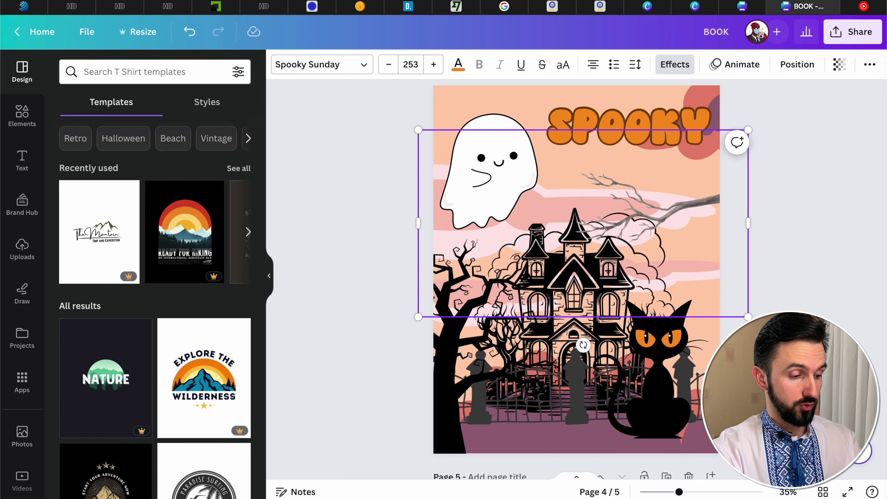
type("abcde")
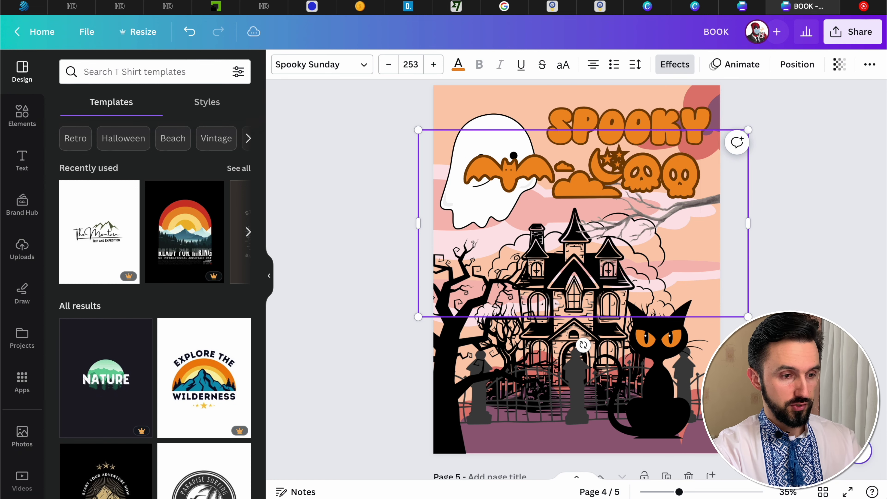
type("fg")
key("BackSpace")
key("BackSpace")
key("BackSpace")
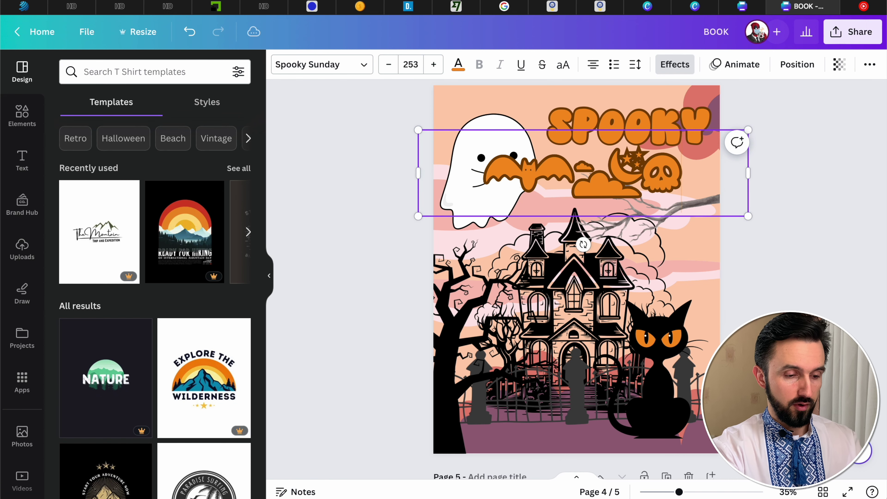
type("hij")
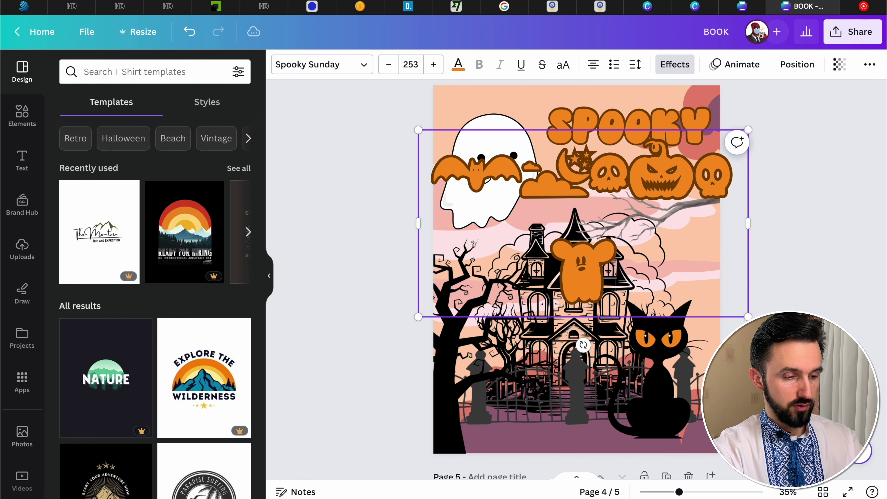
type("k")
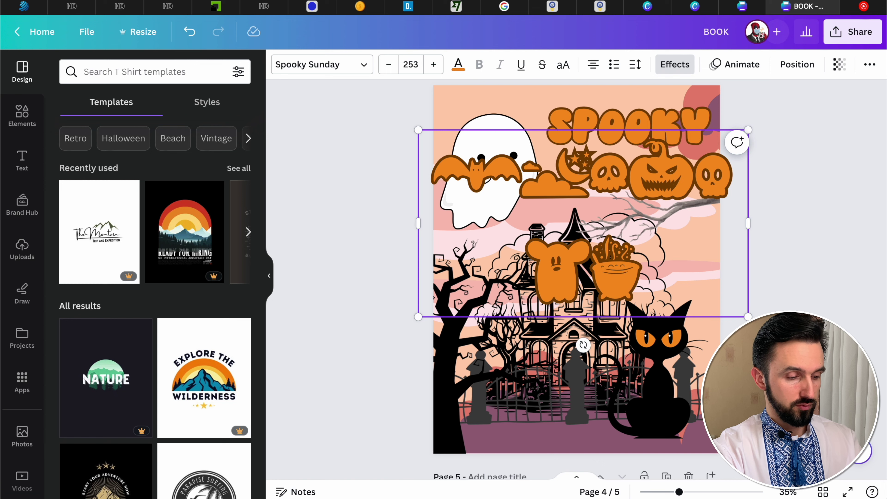
type("lm")
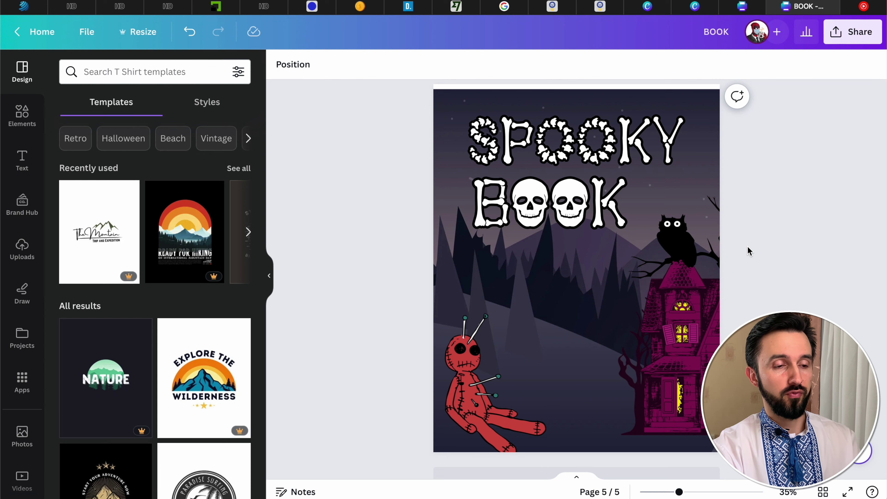
Turn the two skull O's in BOOK into plain bone letters with the Uppercase toggle.
left_click(591, 203)
left_click(590, 203)
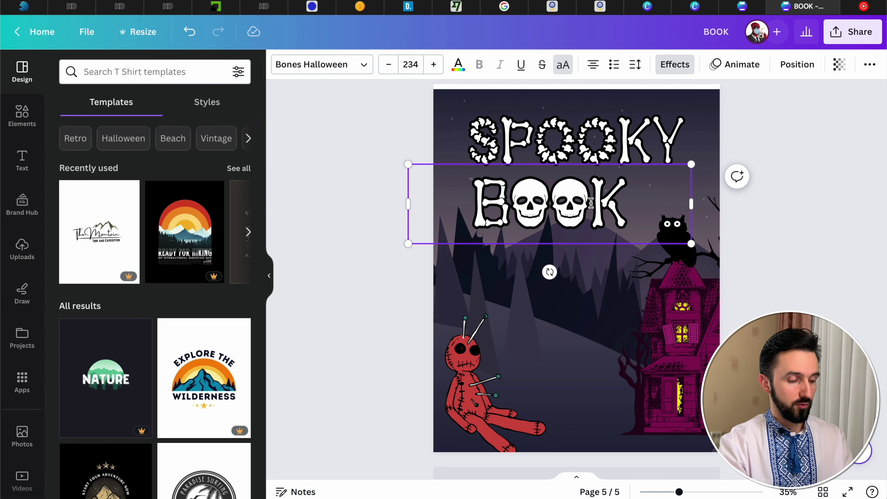
left_click_drag(590, 203, 510, 202)
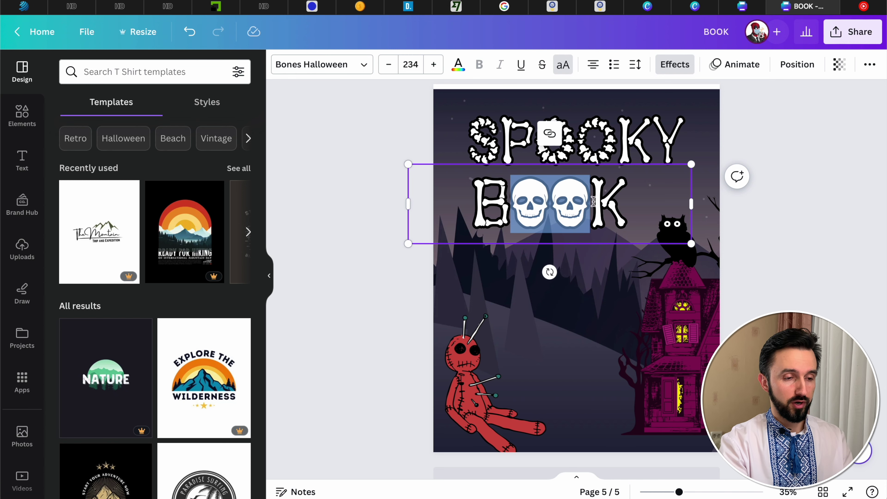
left_click(563, 65)
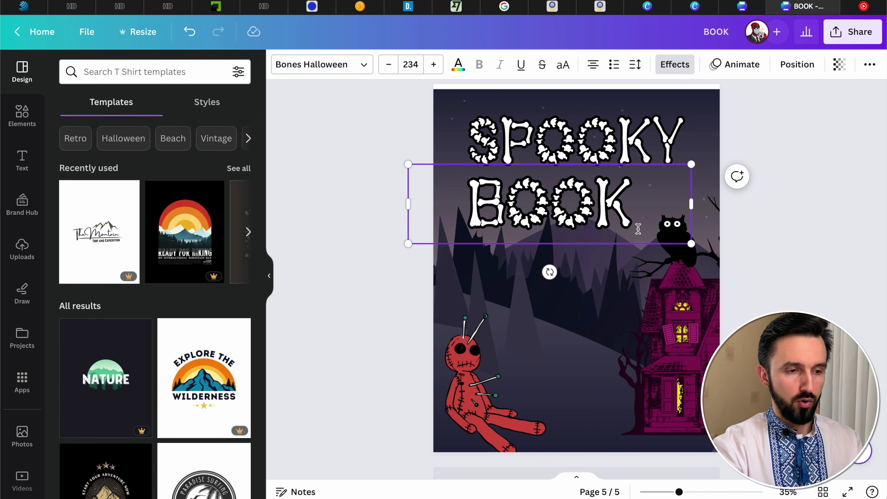
Replace BOOK with ABCDEF and set it to Bones Halloween uppercase.
left_click(646, 226)
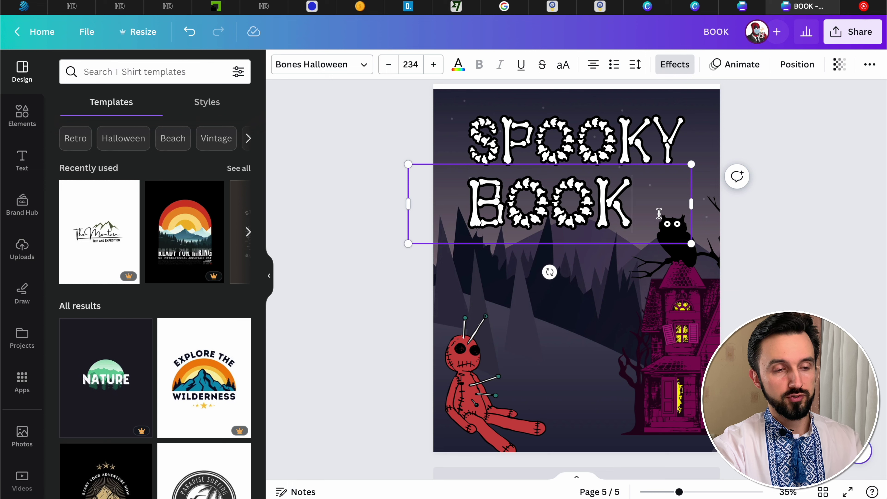
double_click(480, 206)
type("A")
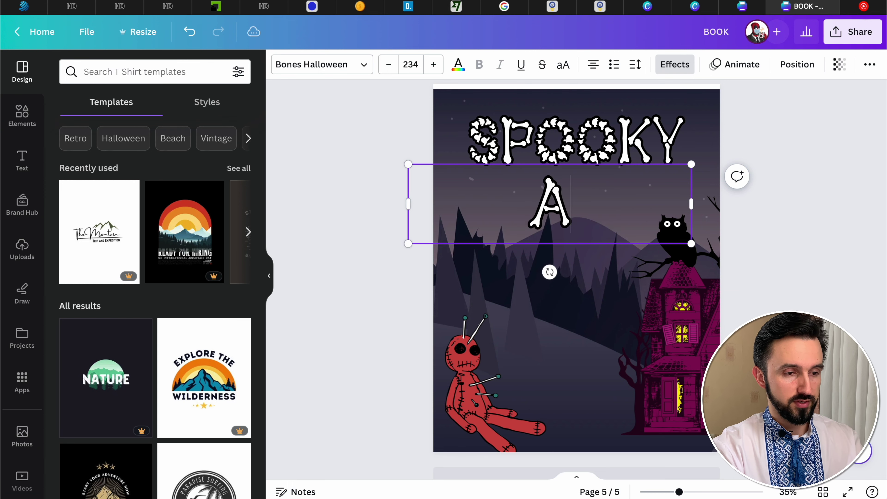
type("BCDEF")
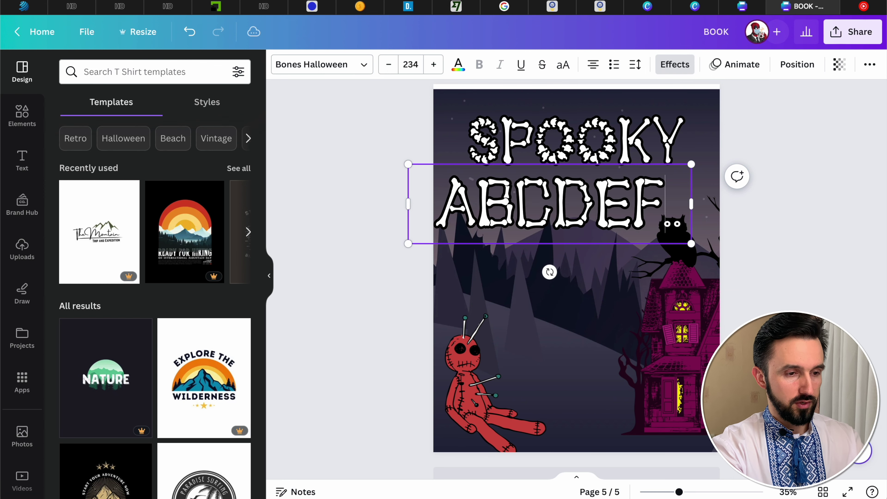
key("ctrl+a")
left_click(562, 66)
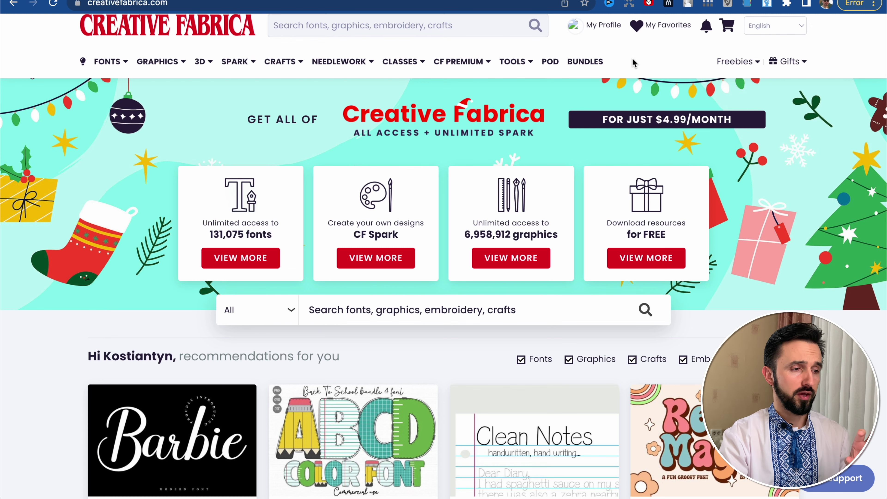
Open My Downloads, highlight the first font's license key, and choose 'I own the copyright'.
mouse_move(603, 28)
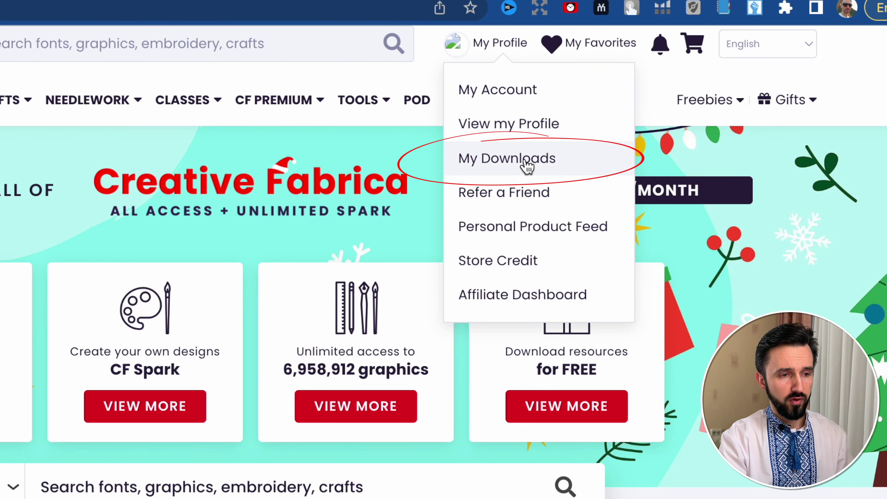
left_click(528, 167)
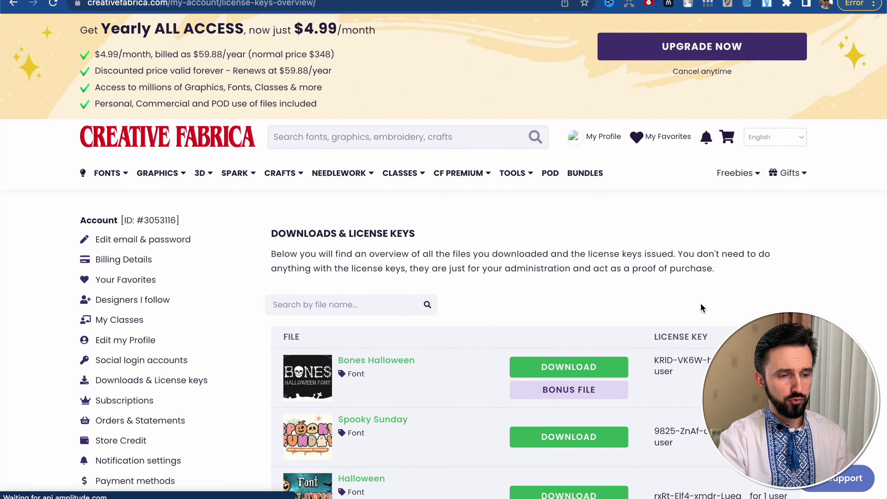
scroll(701, 302, "down", 5)
scroll(700, 303, "down", 2)
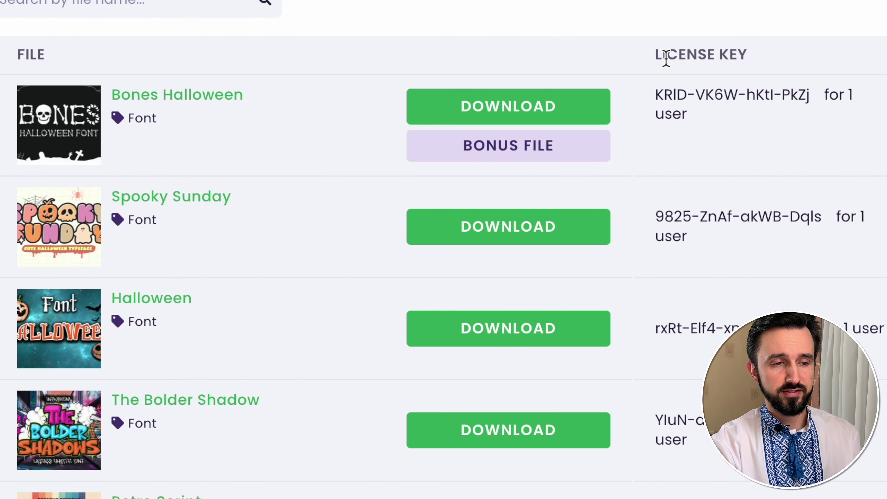
left_click_drag(655, 93, 809, 94)
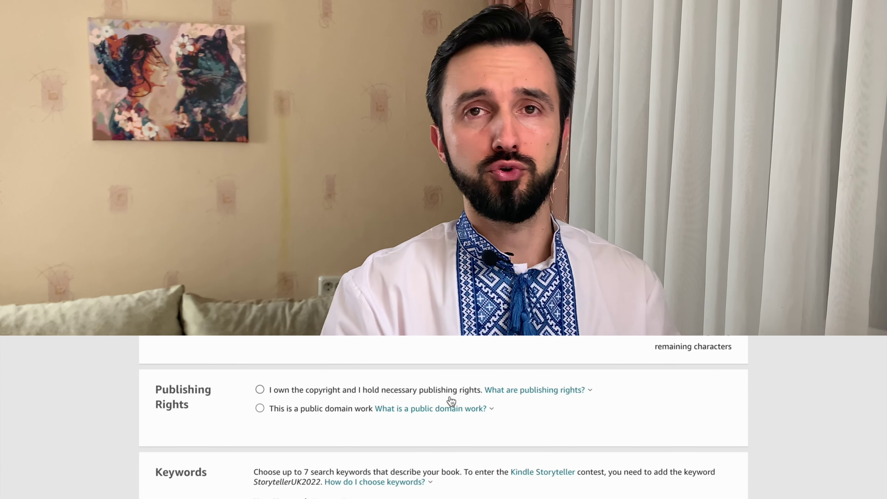
left_click(258, 392)
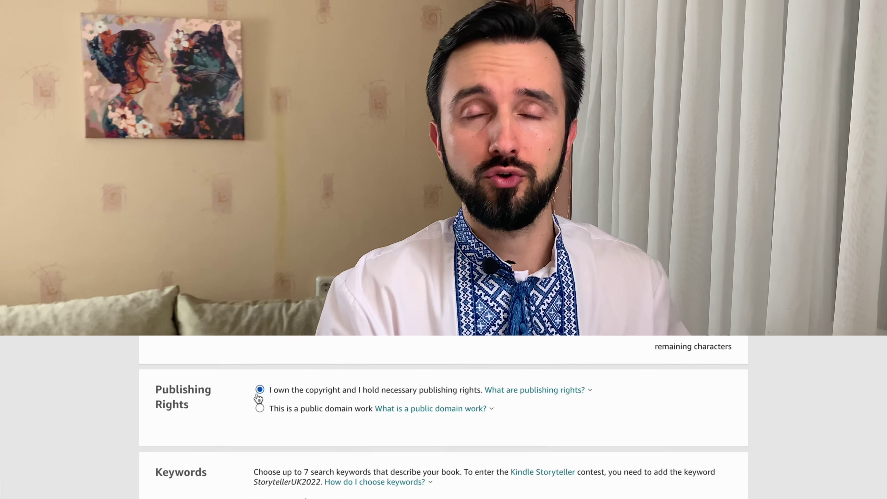